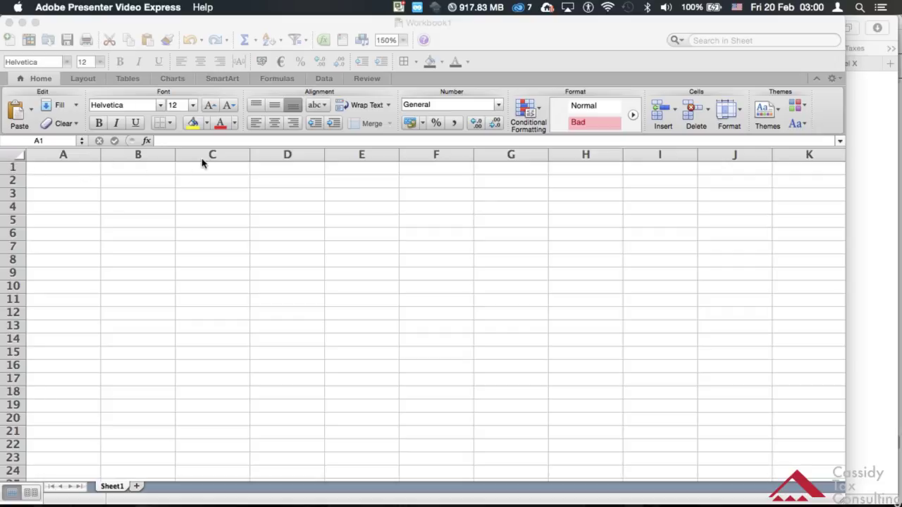
Bring the blank Workbook1 window to the front in Excel.
click(71, 89)
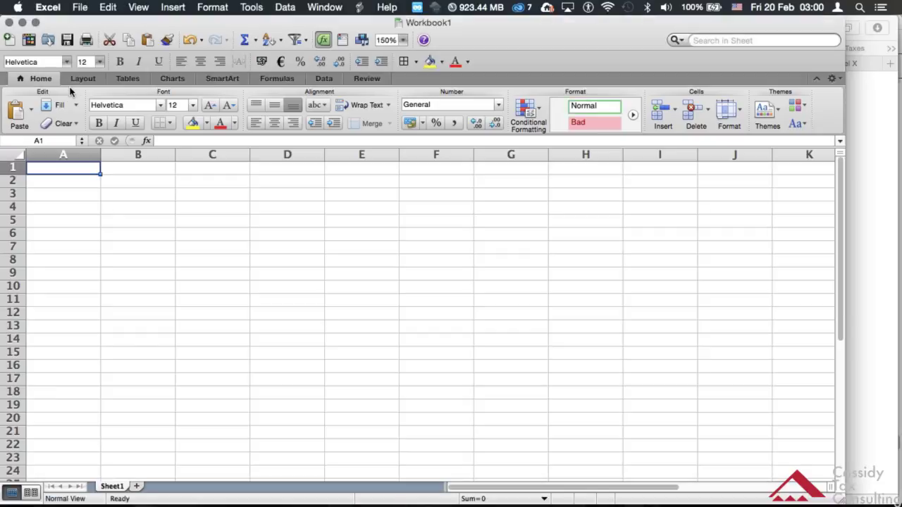
Set row 1's height to 0.45 inch.
right_click(13, 167)
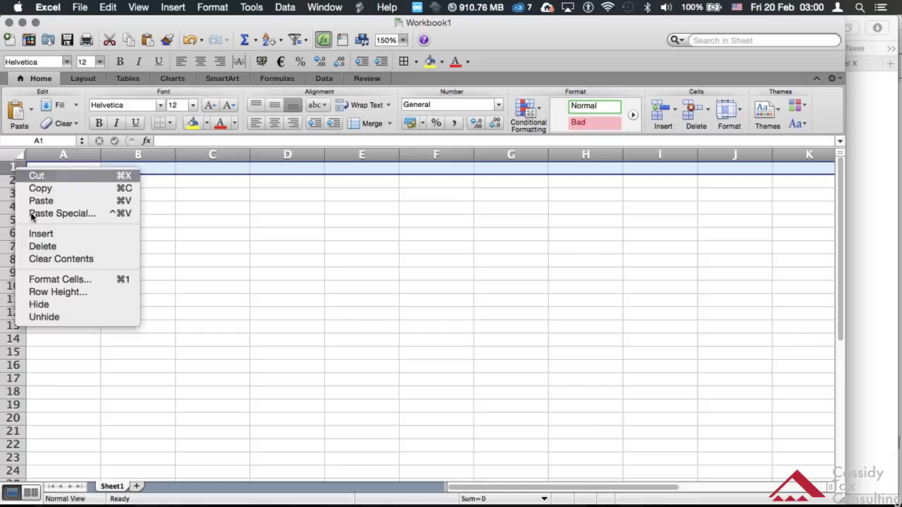
click(49, 292)
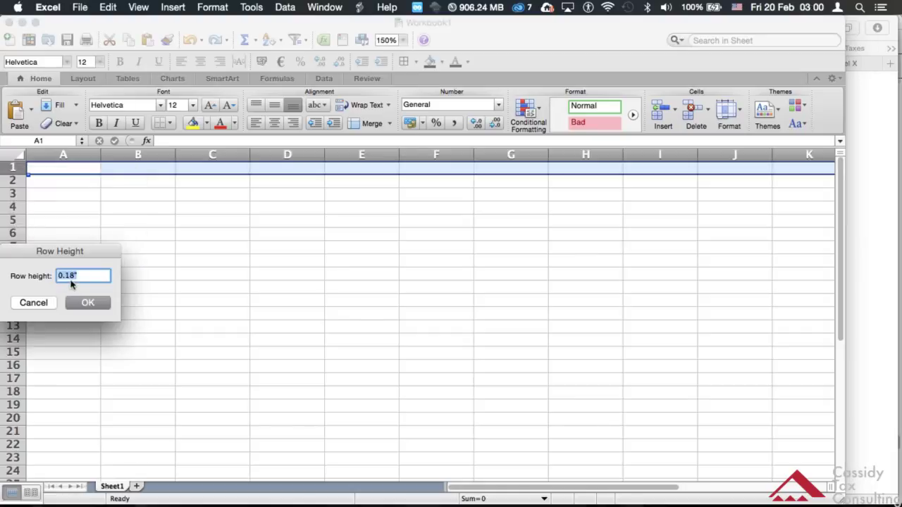
text(.45)
key(Return)
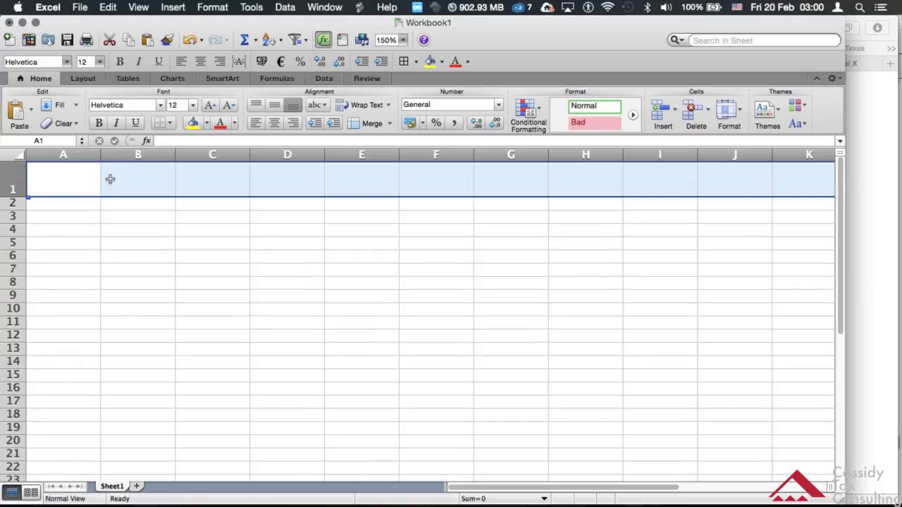
click(75, 151)
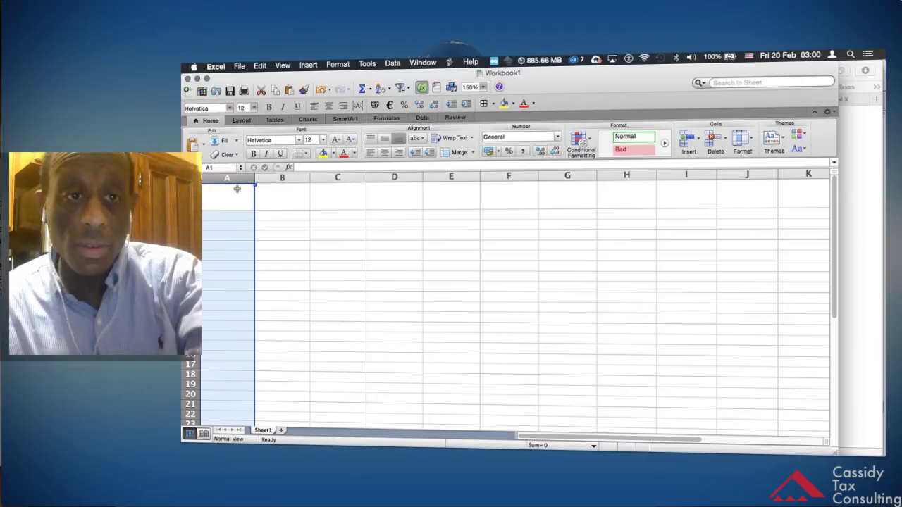
Make cells A1:F1 bold, horizontally centred and vertically middle-aligned.
drag(237, 189, 506, 192)
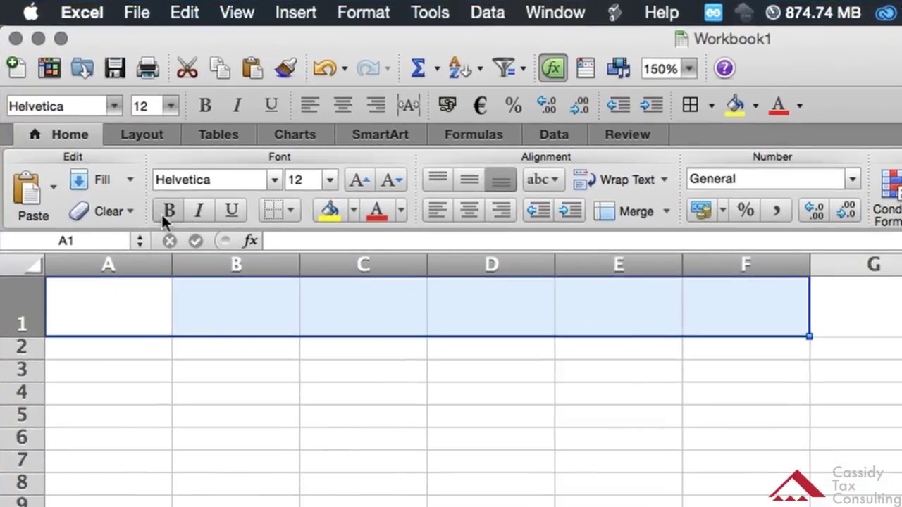
click(155, 202)
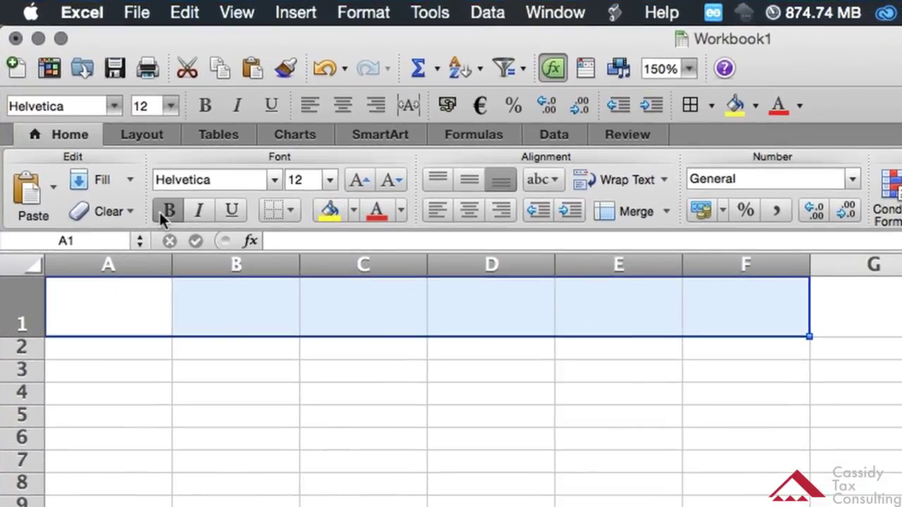
click(469, 181)
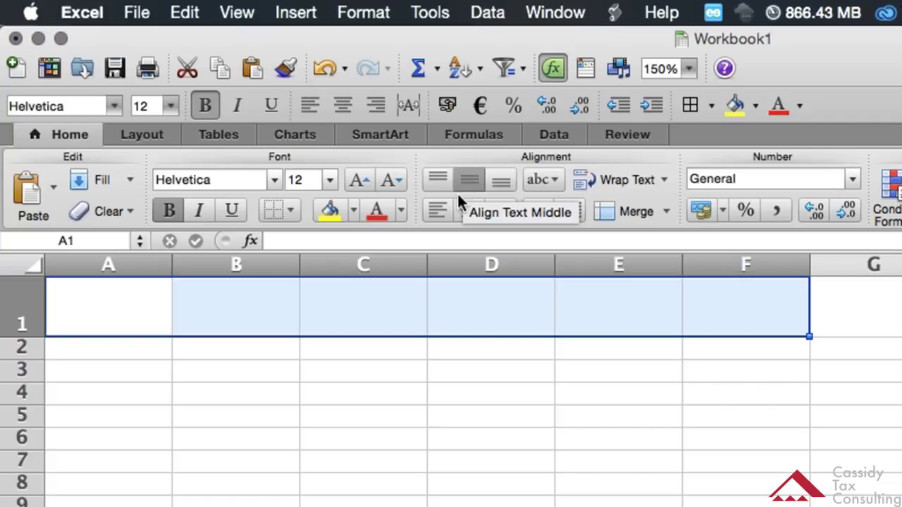
click(468, 210)
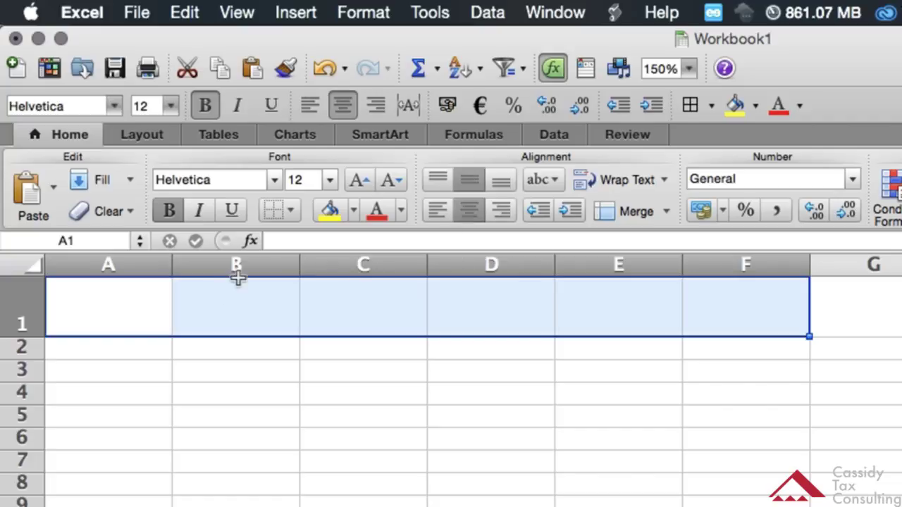
Enter the heading 'Date' in cell A1.
click(118, 295)
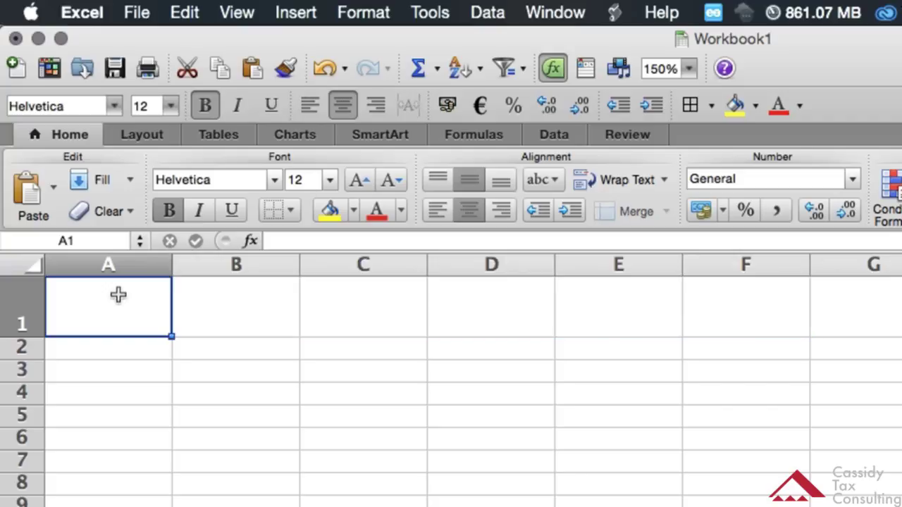
text(Date)
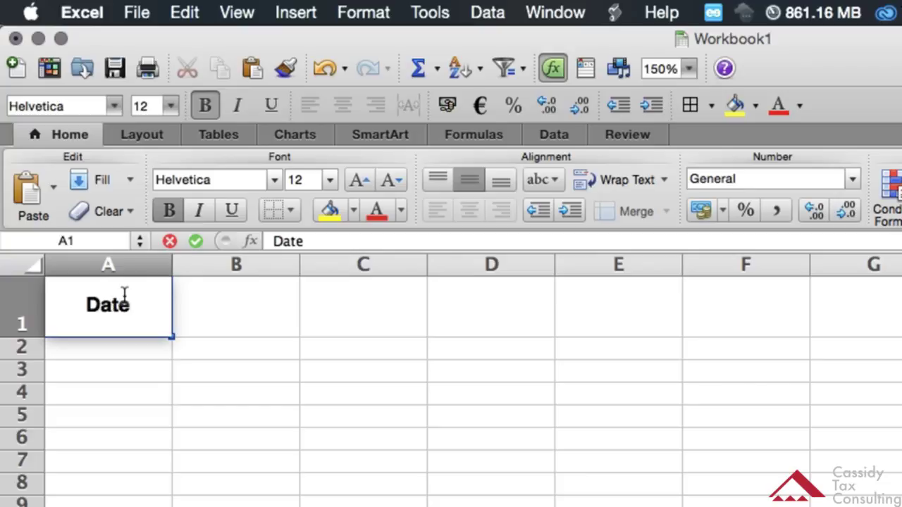
key(Tab)
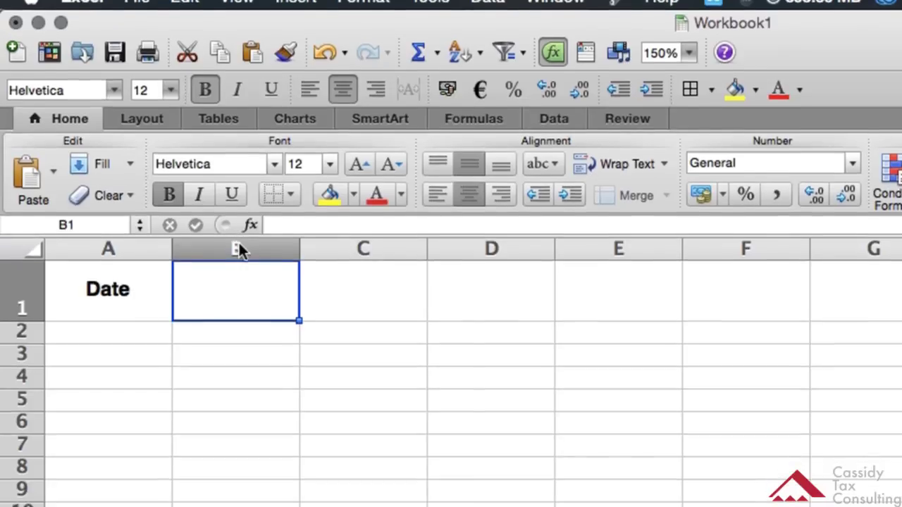
Set columns B and C to 1.5 inches wide.
right_click(238, 247)
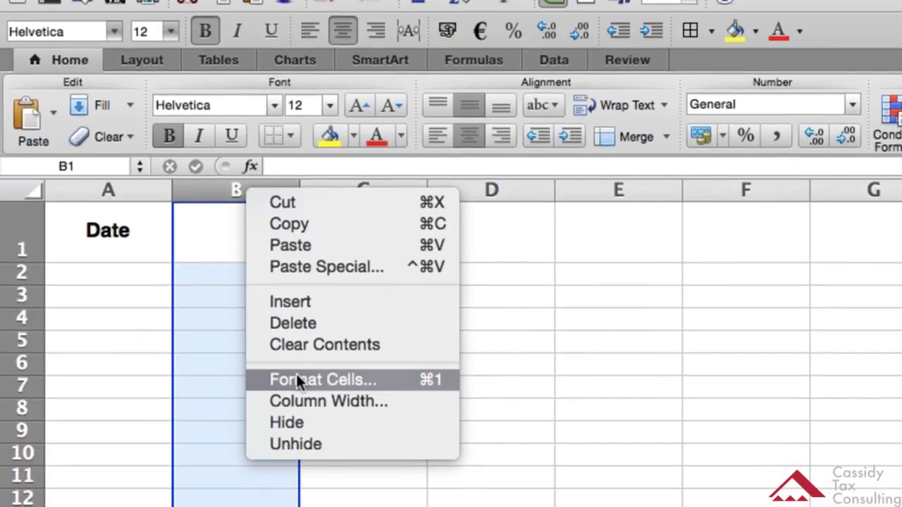
click(296, 396)
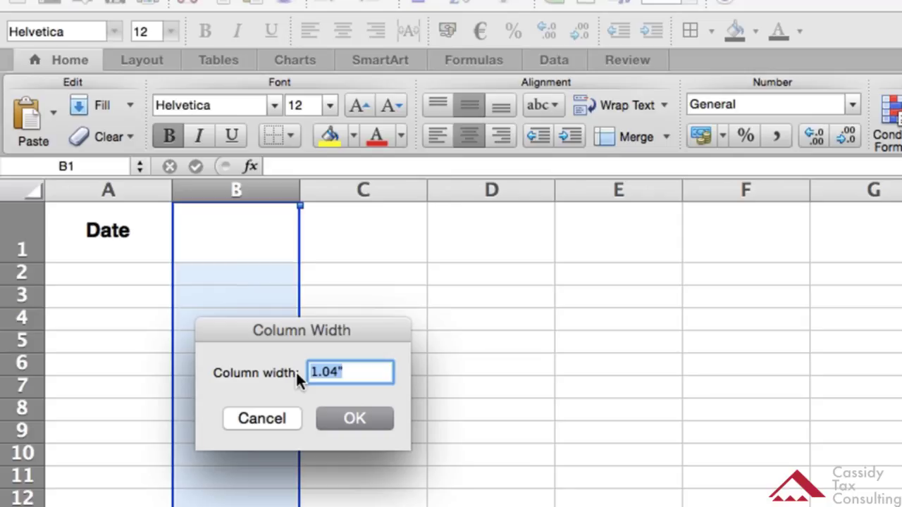
text(1.5)
key(Return)
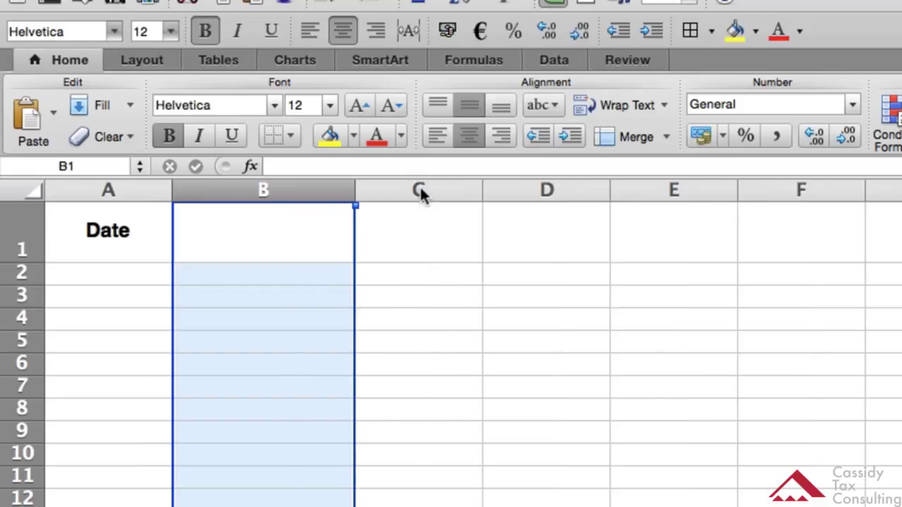
right_click(420, 192)
click(473, 404)
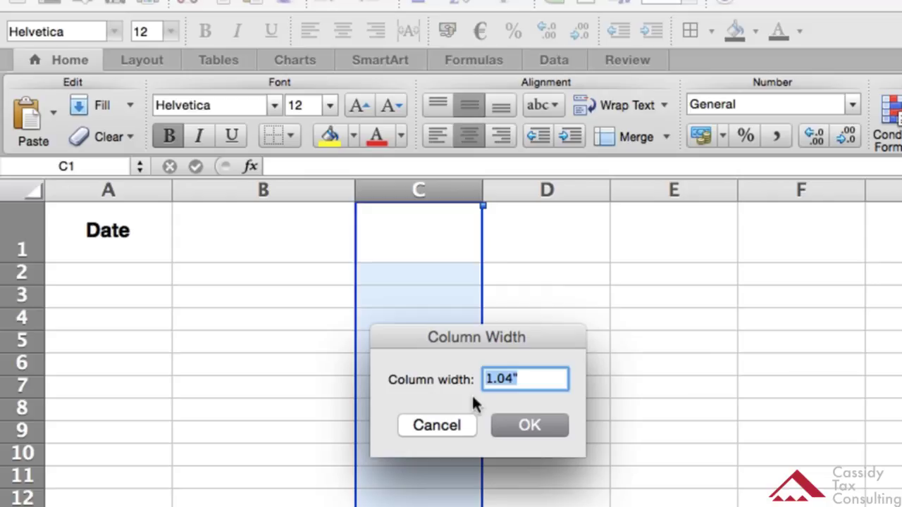
text(1.5)
key(Return)
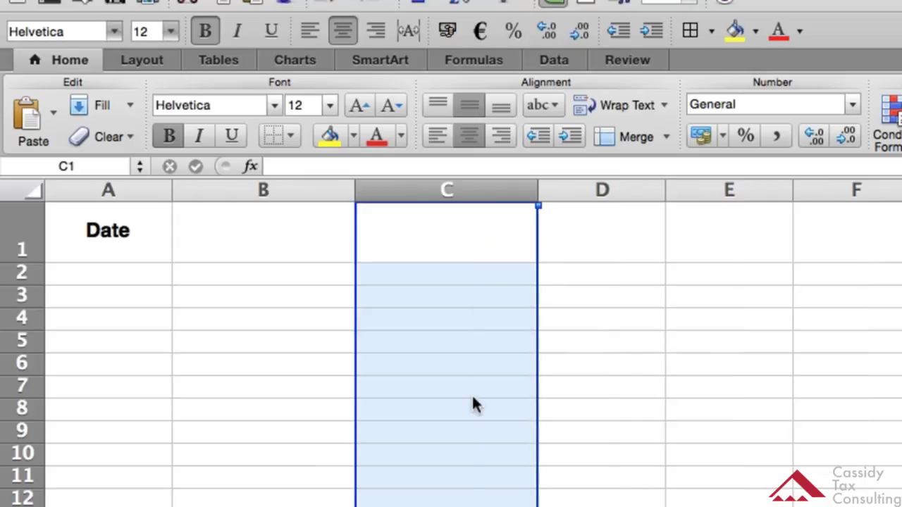
Set column D's width to 1 and column E's width to 1.2 inches.
right_click(617, 188)
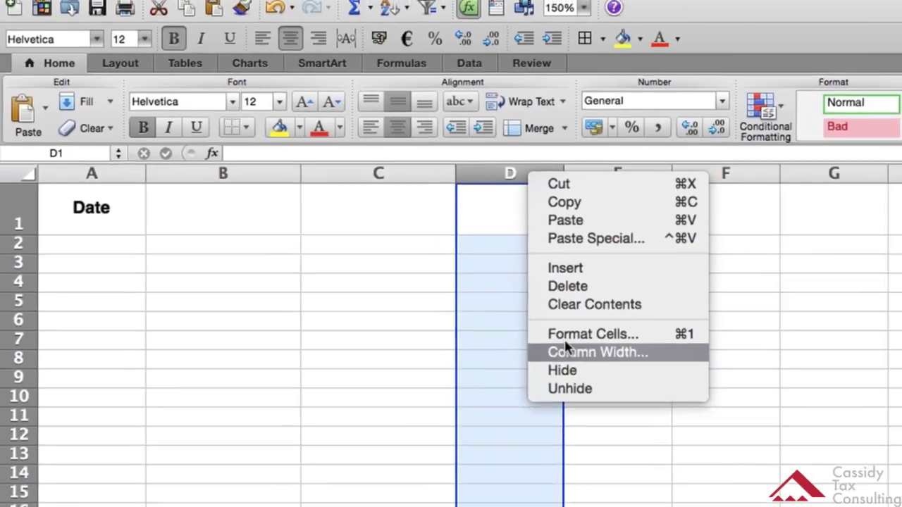
click(567, 351)
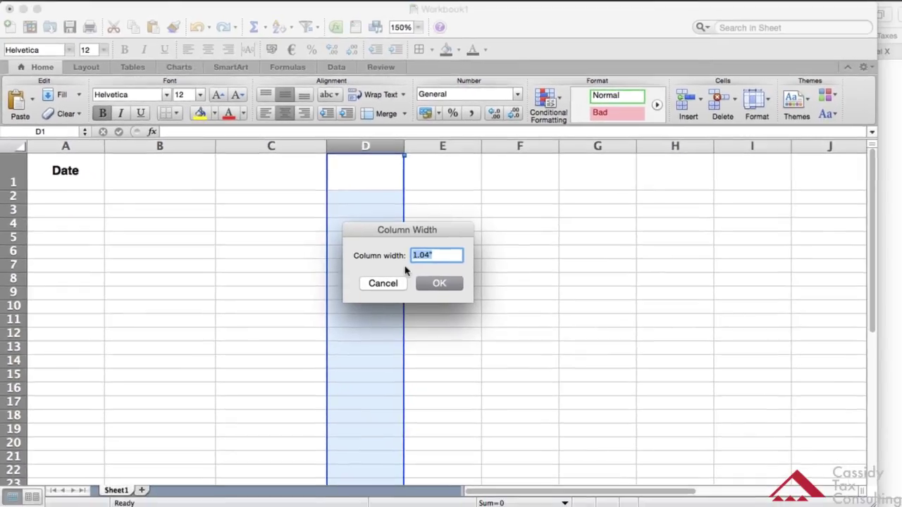
text(1.2)
key(Return)
right_click(455, 144)
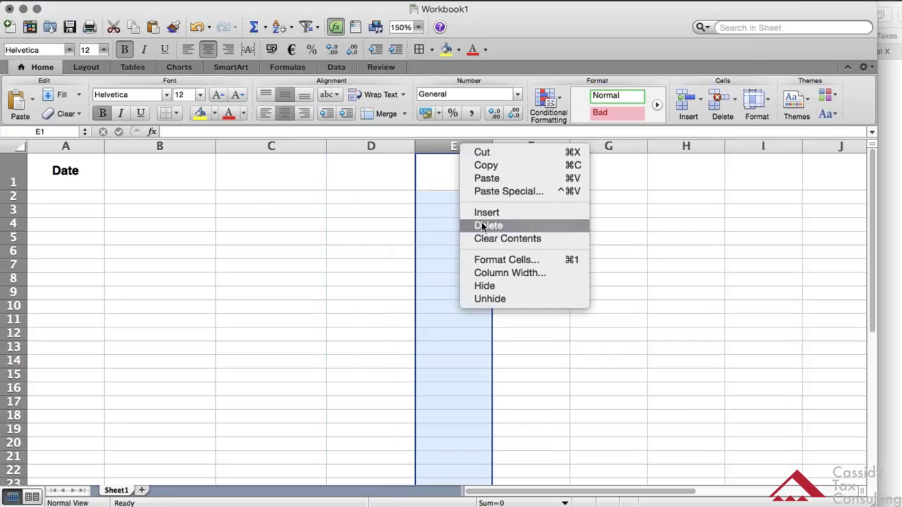
click(482, 271)
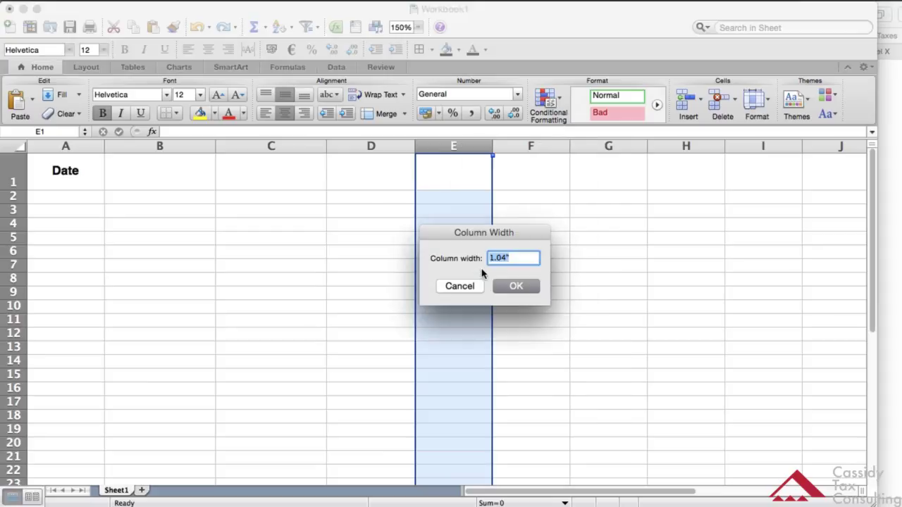
text(1.2)
key(Return)
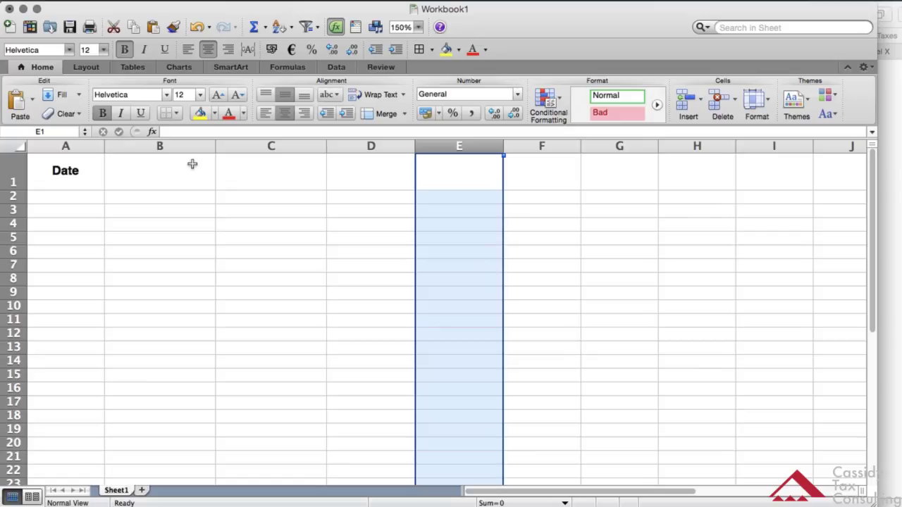
Enter the headings 'Debit' in D1 and 'Credit' in E1.
click(365, 166)
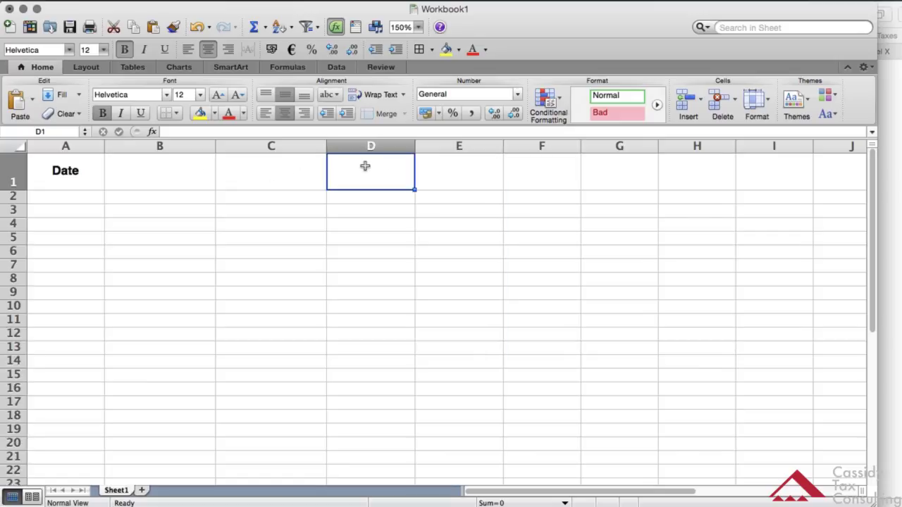
text(De)
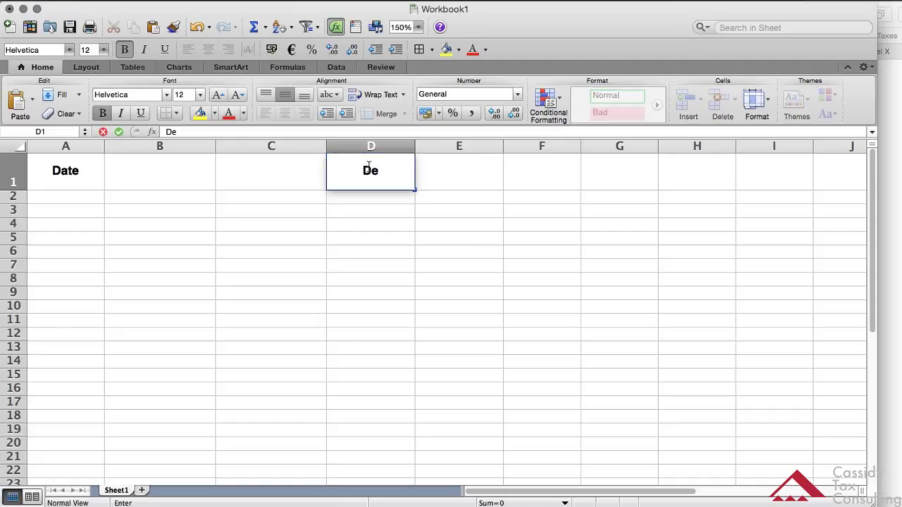
text(bit)
key(Tab)
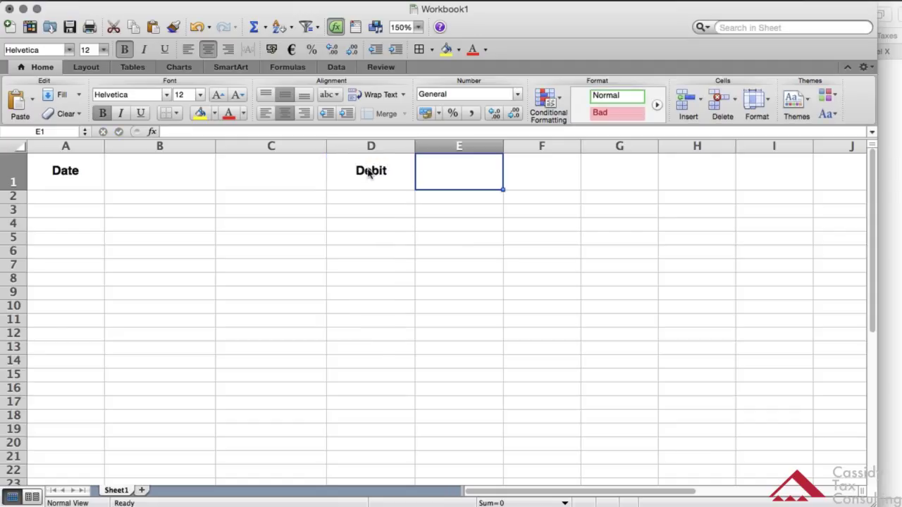
text(Credit)
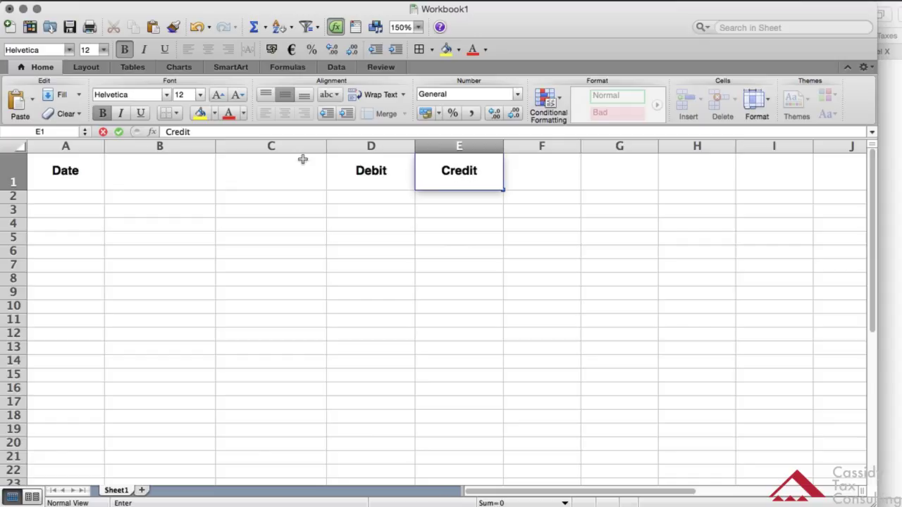
click(172, 174)
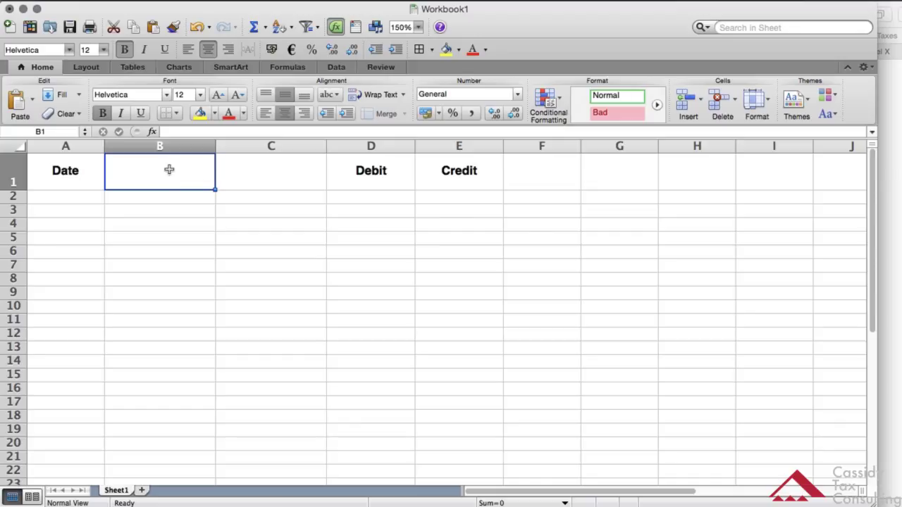
Enter the headings 'Debit Account' in B1 and 'Credit Account' in C1.
text(D)
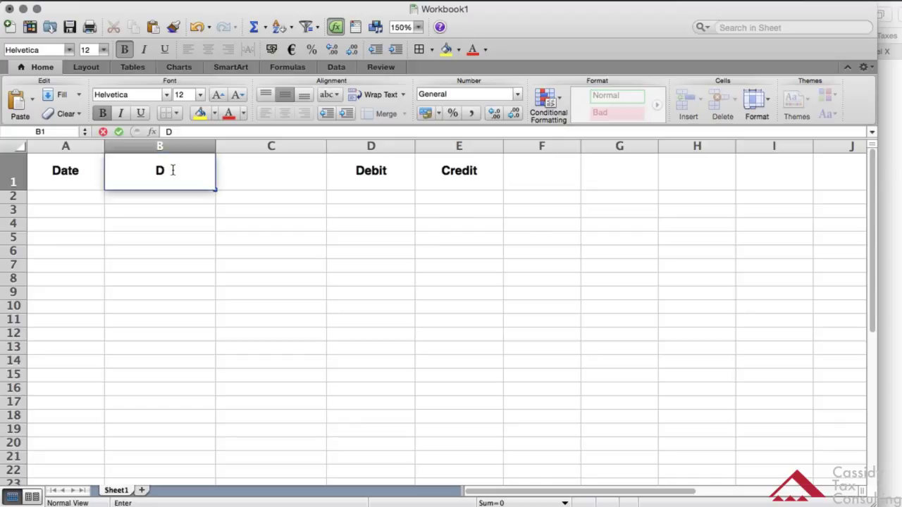
key(BackSpace)
text(A)
key(BackSpace)
text(Debit Acco)
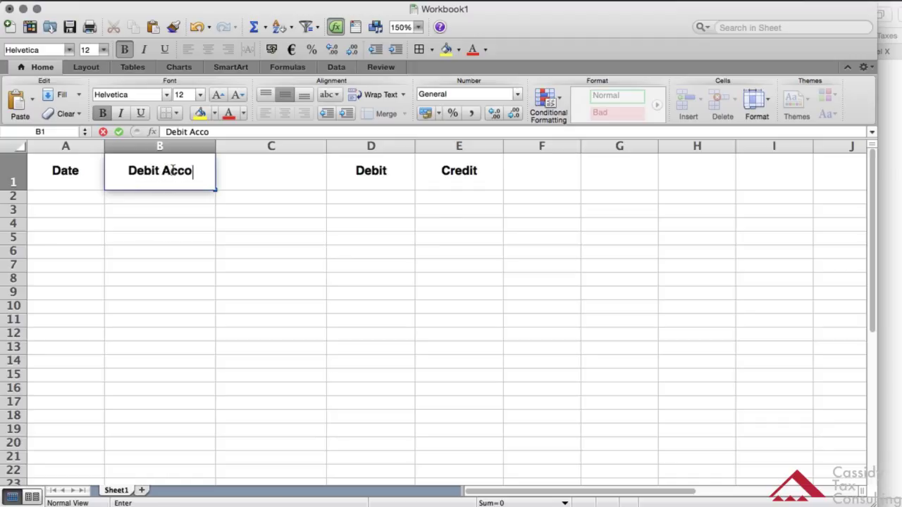
text(unt)
key(Tab)
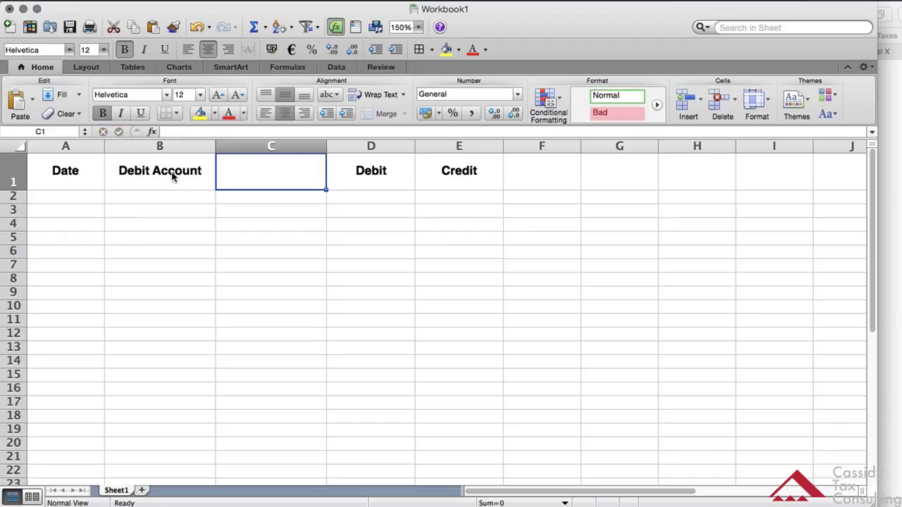
text(Credit Accou)
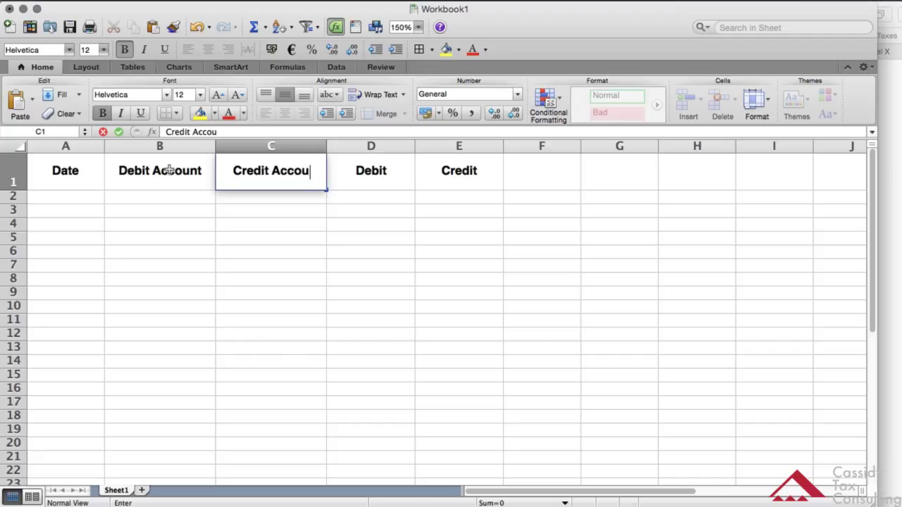
text(n)
key(BackSpace)
text(nt)
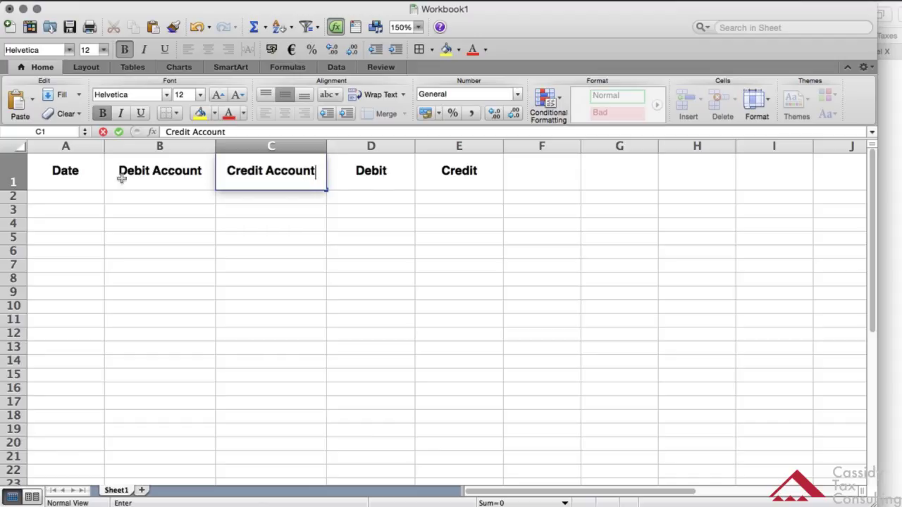
click(142, 199)
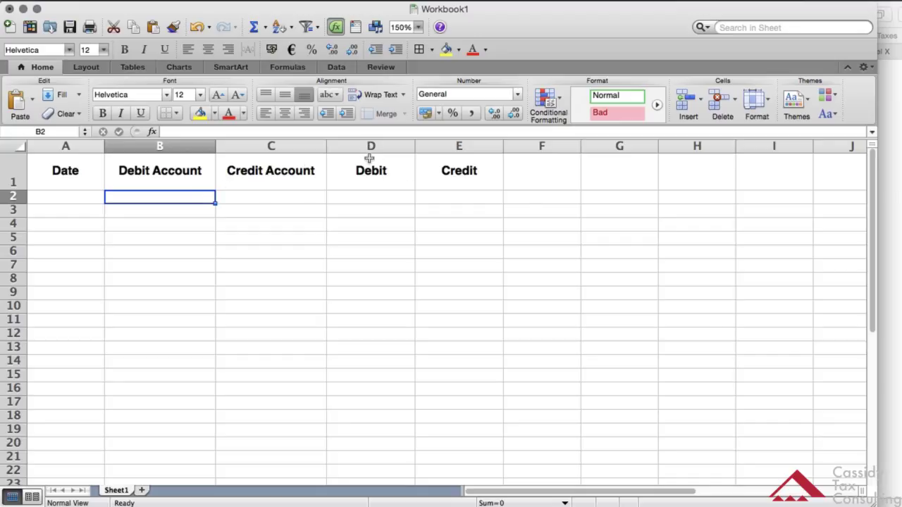
Format the Debit cells D2:D20 as Accounting in US dollars.
drag(369, 192, 366, 435)
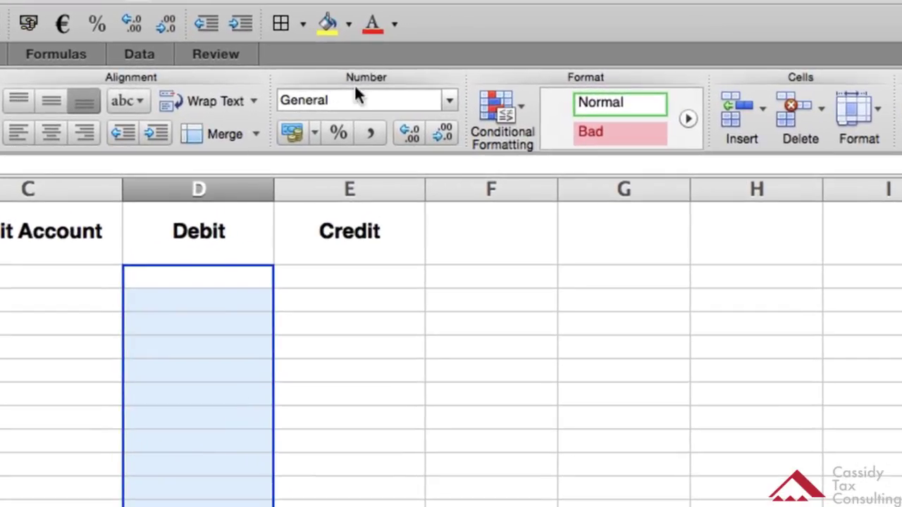
click(447, 97)
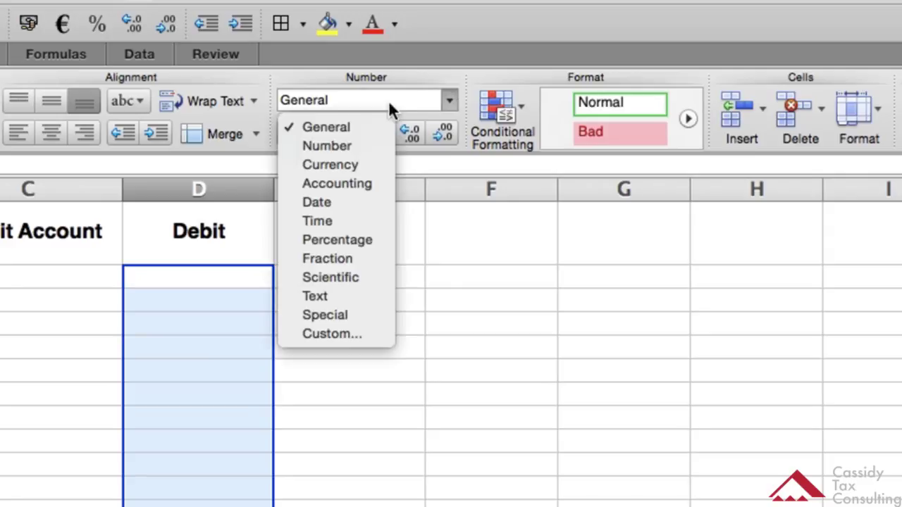
click(350, 180)
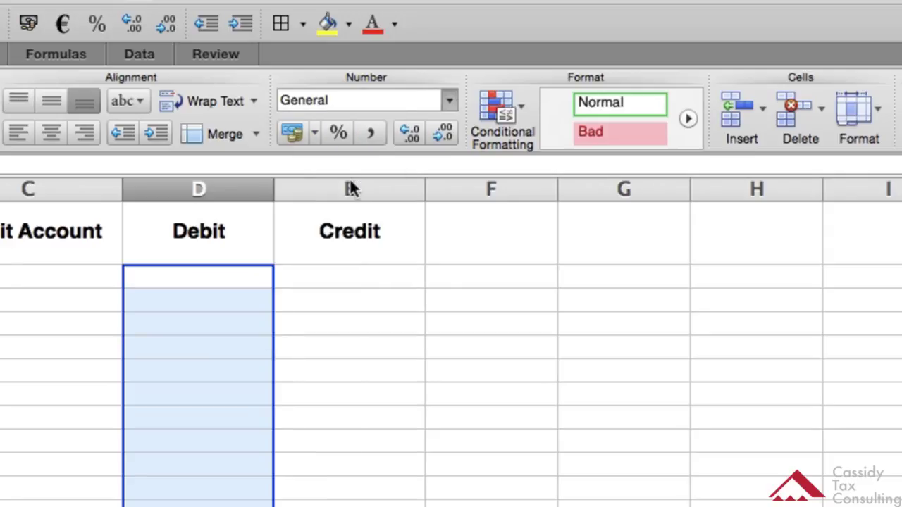
click(309, 127)
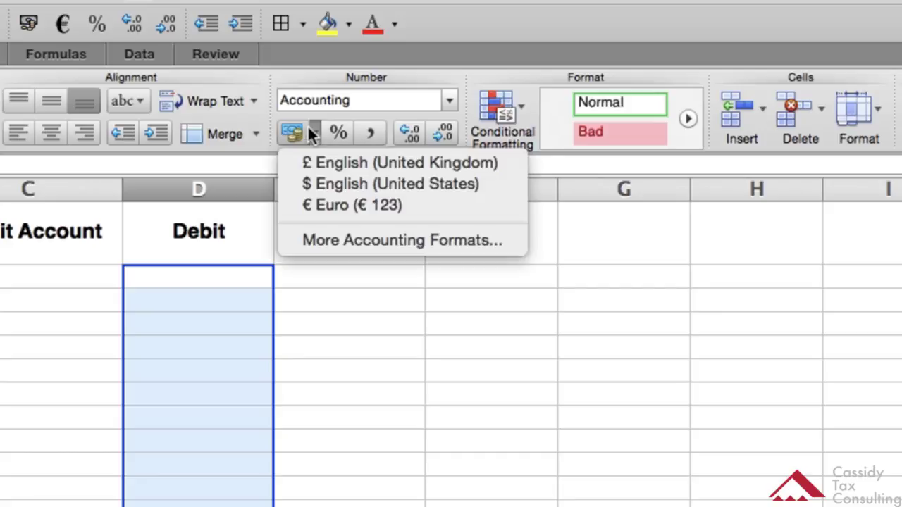
click(319, 182)
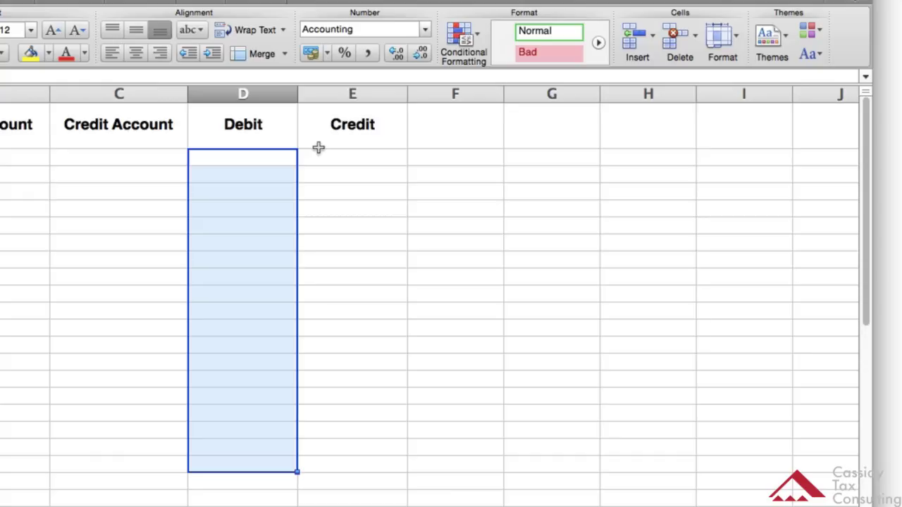
Format the Credit cells E2:E20 as Accounting in US dollars.
drag(318, 147, 321, 464)
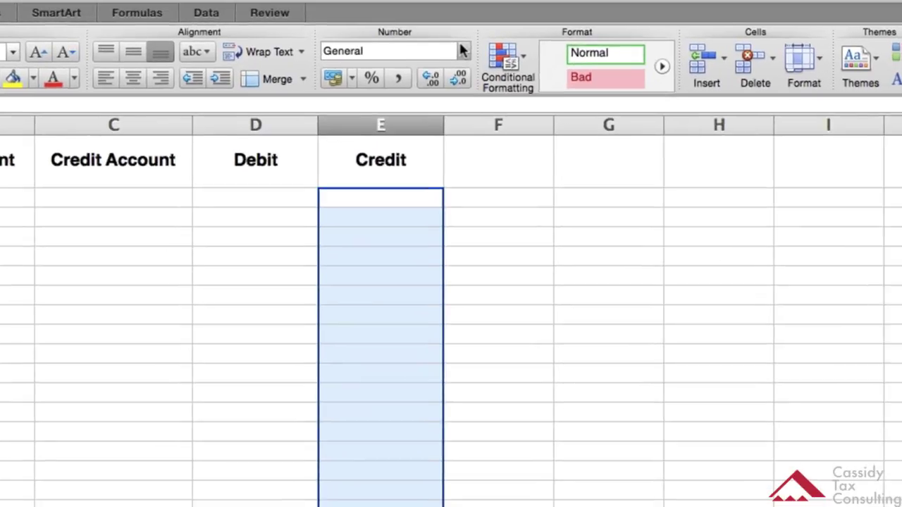
click(425, 31)
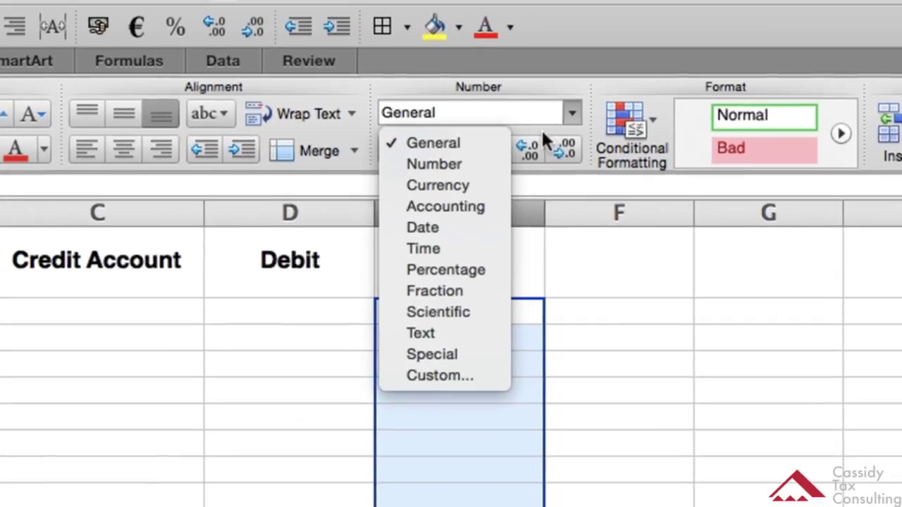
click(458, 205)
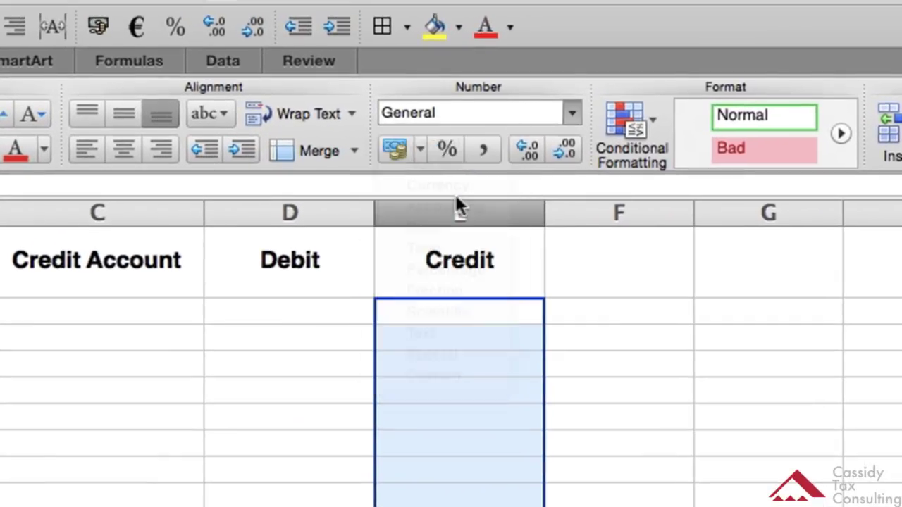
click(411, 143)
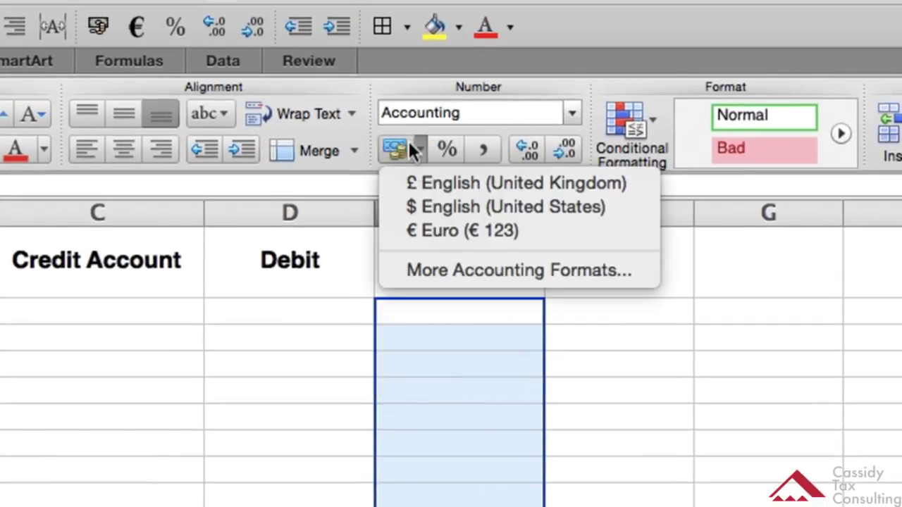
click(417, 206)
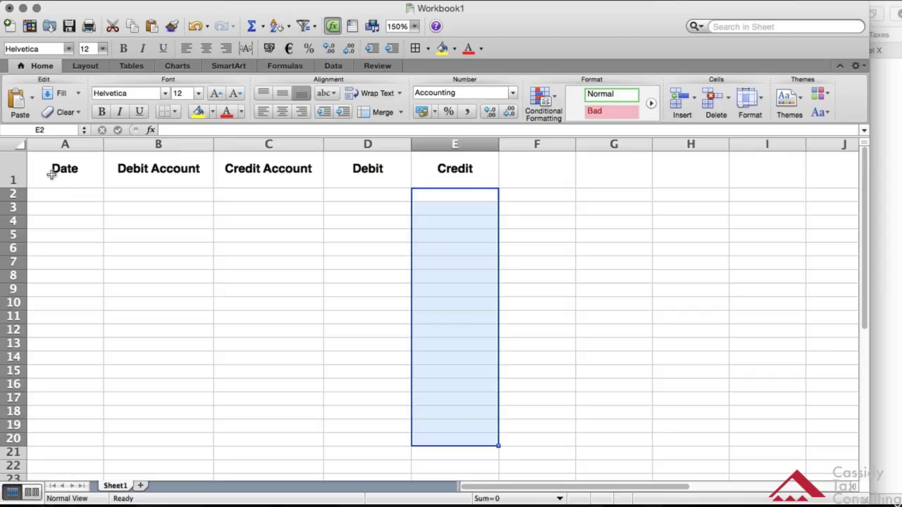
Give A1:E20 top, bottom, left, right and inside vertical borders.
drag(33, 156, 442, 438)
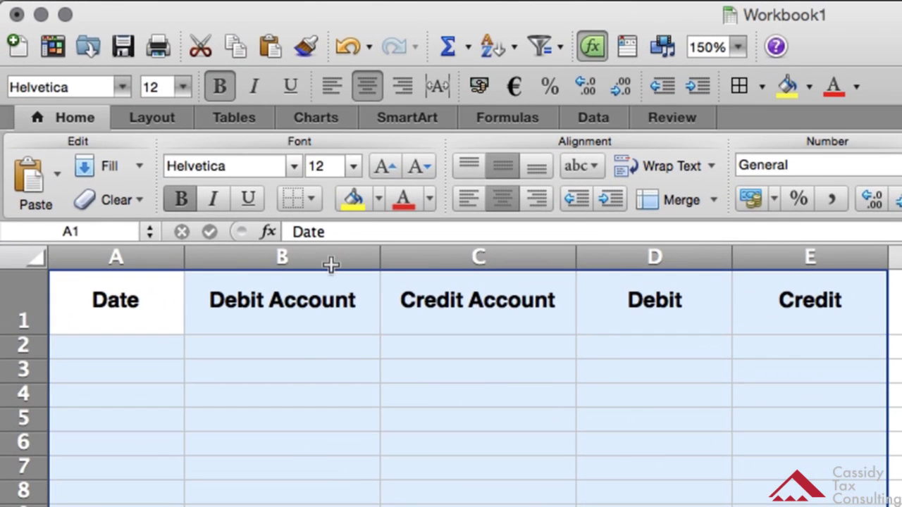
click(307, 198)
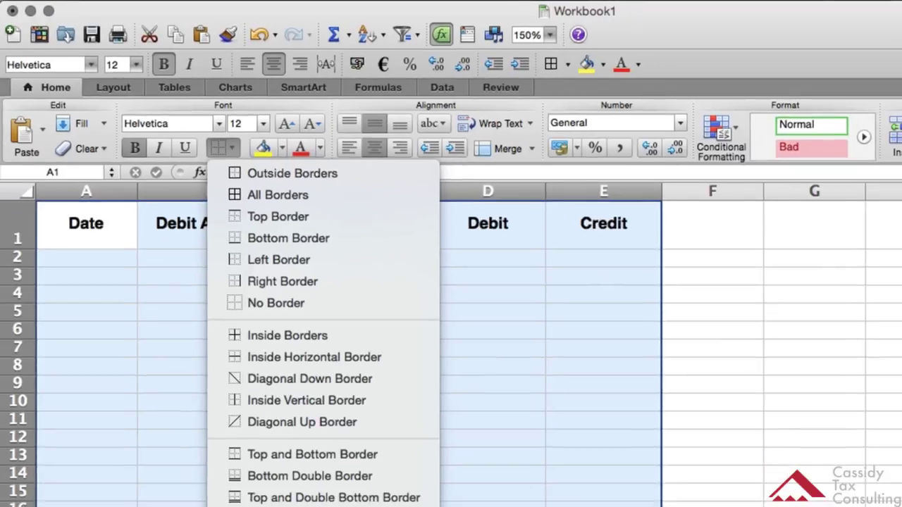
key(Escape)
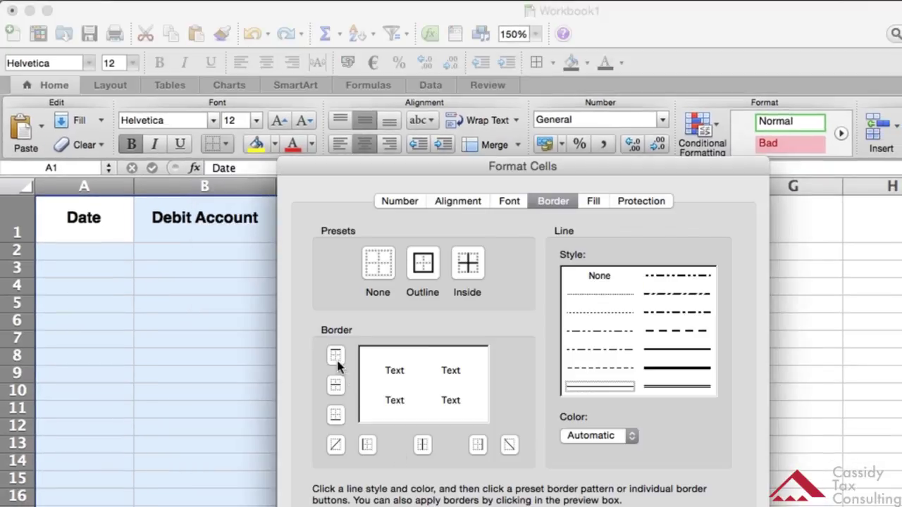
click(335, 357)
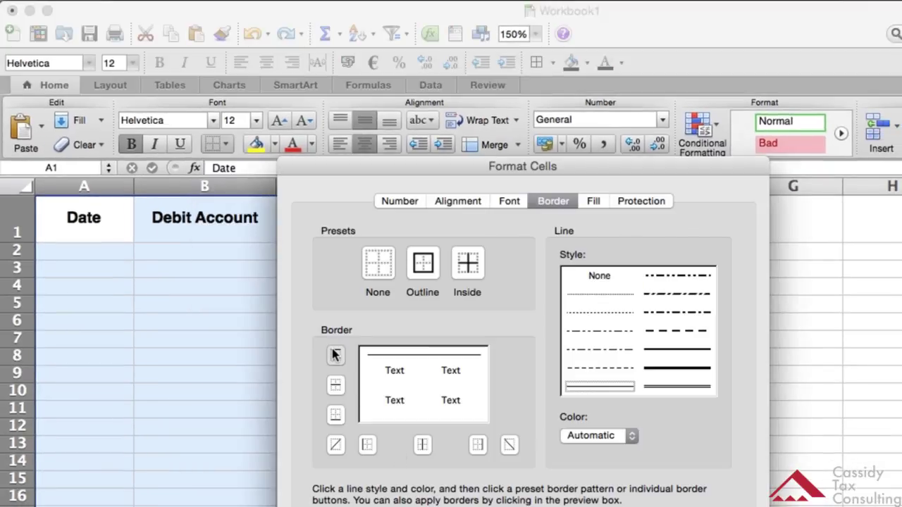
click(336, 415)
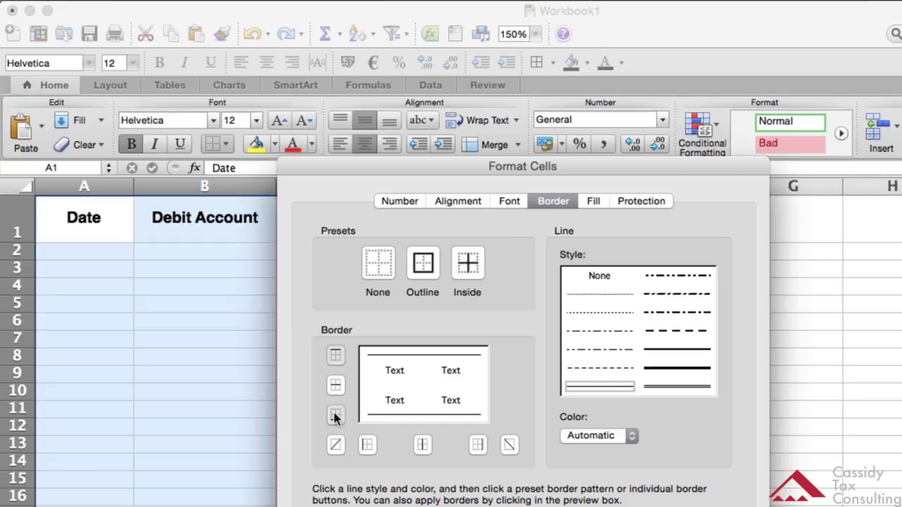
click(365, 445)
click(422, 446)
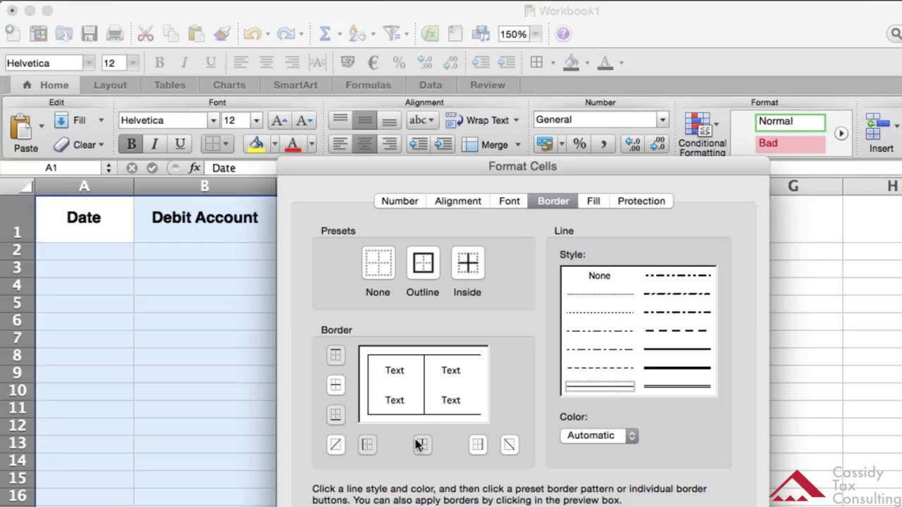
click(478, 445)
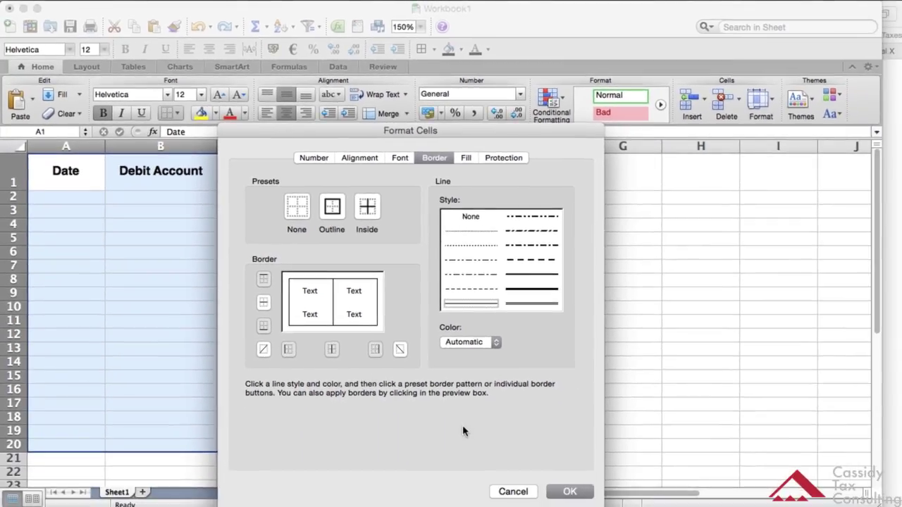
click(562, 492)
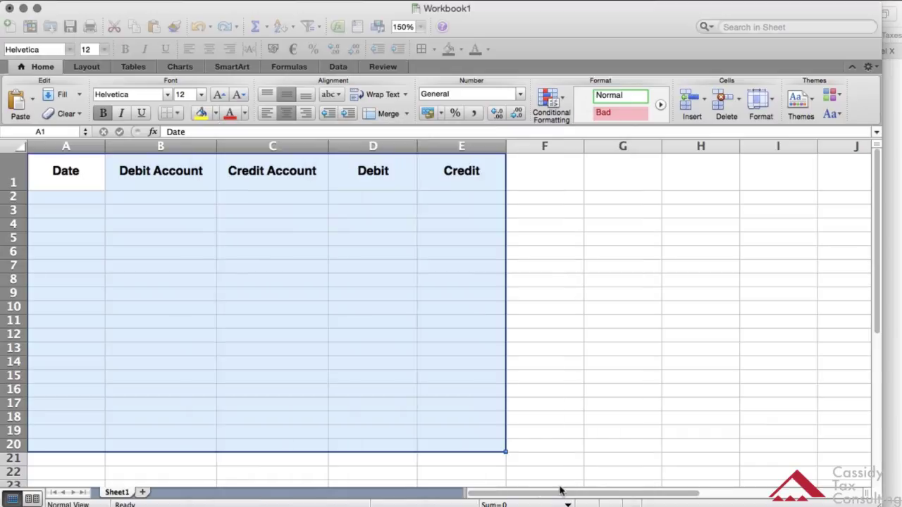
click(395, 287)
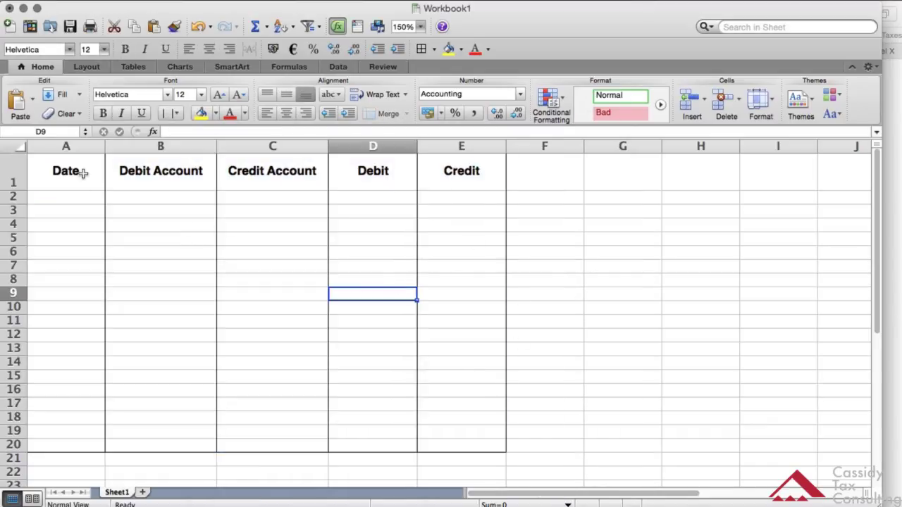
Add a border line under the header row A1:E1.
click(45, 167)
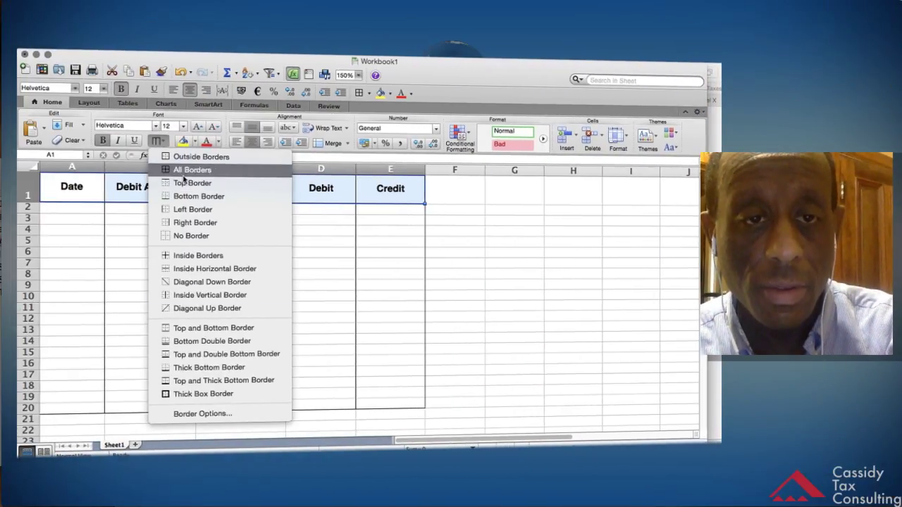
click(194, 414)
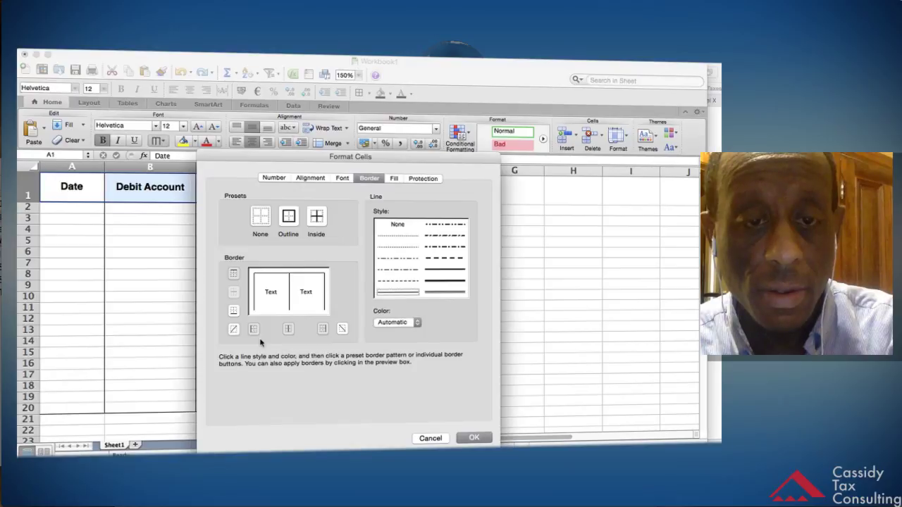
click(233, 310)
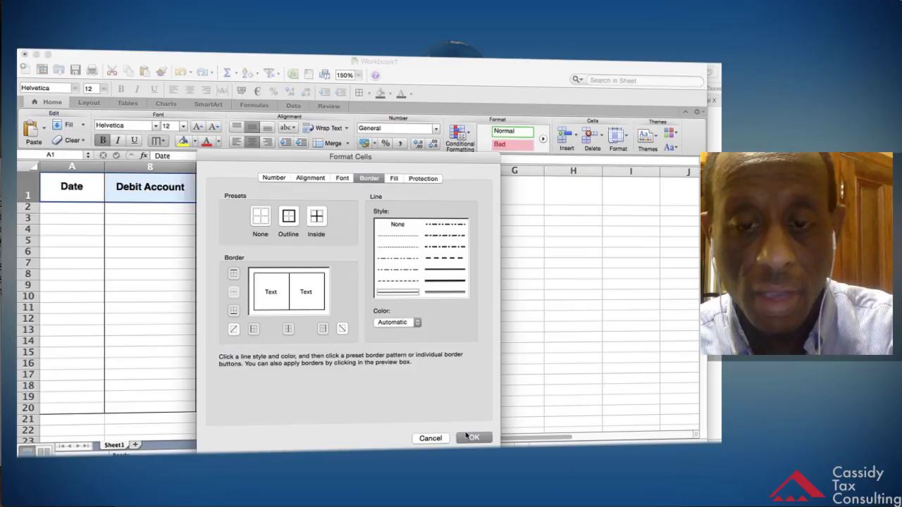
click(467, 437)
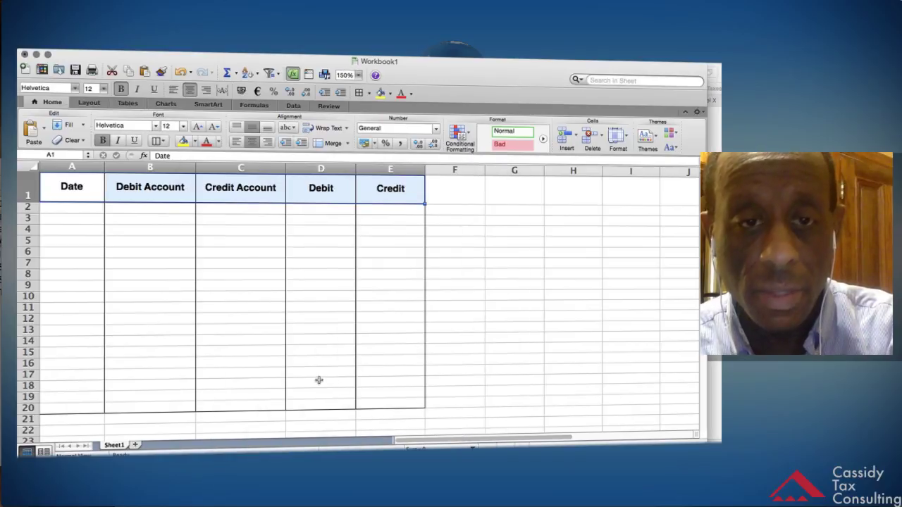
click(153, 272)
click(70, 205)
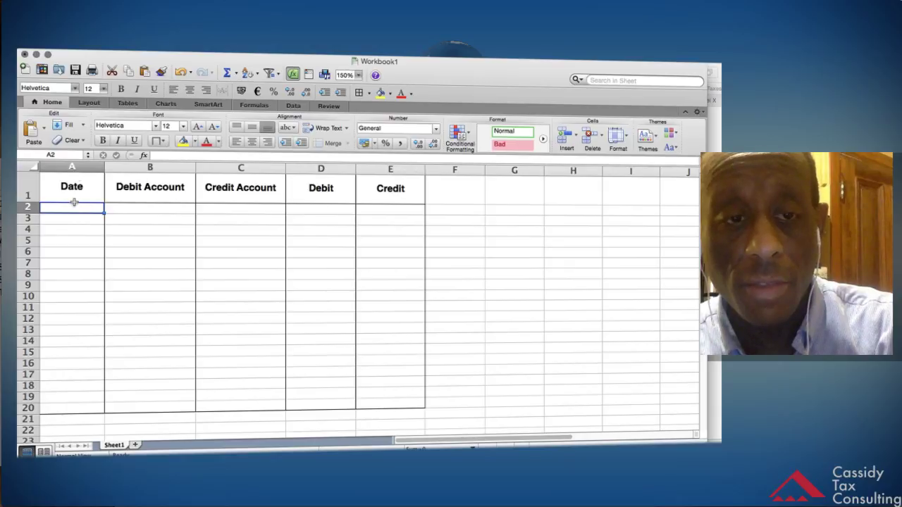
Apply the Date number format to cells A2:A20.
drag(73, 208, 67, 407)
click(435, 128)
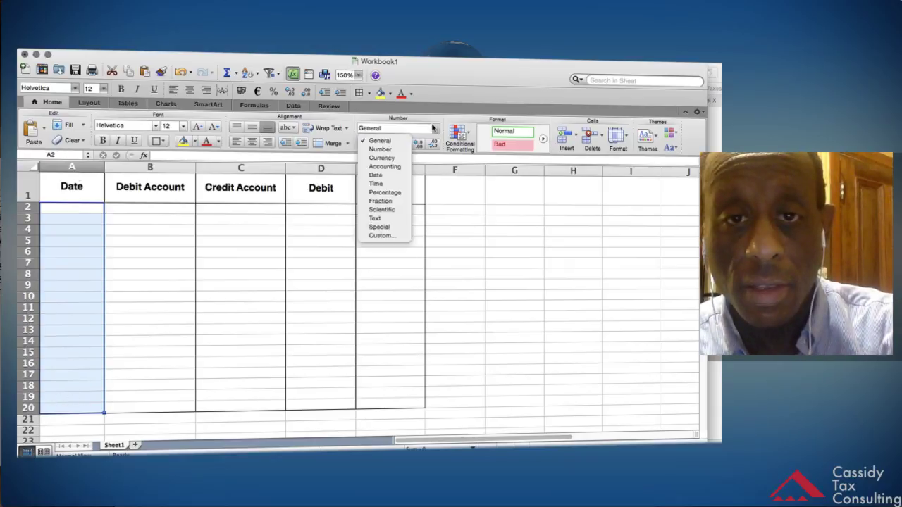
click(393, 177)
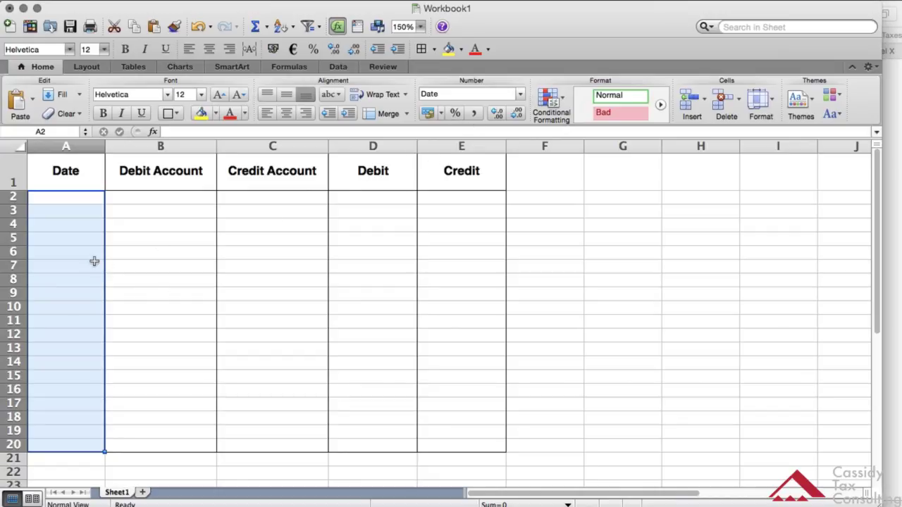
click(77, 232)
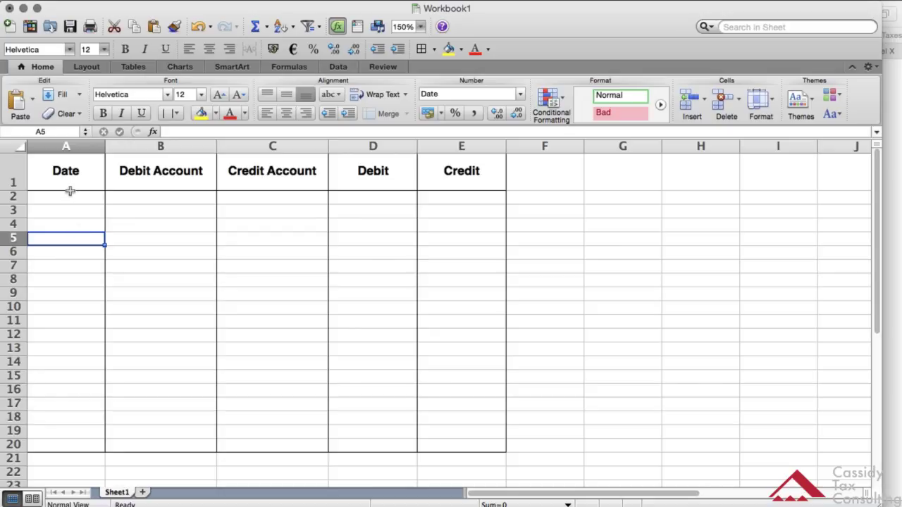
click(70, 196)
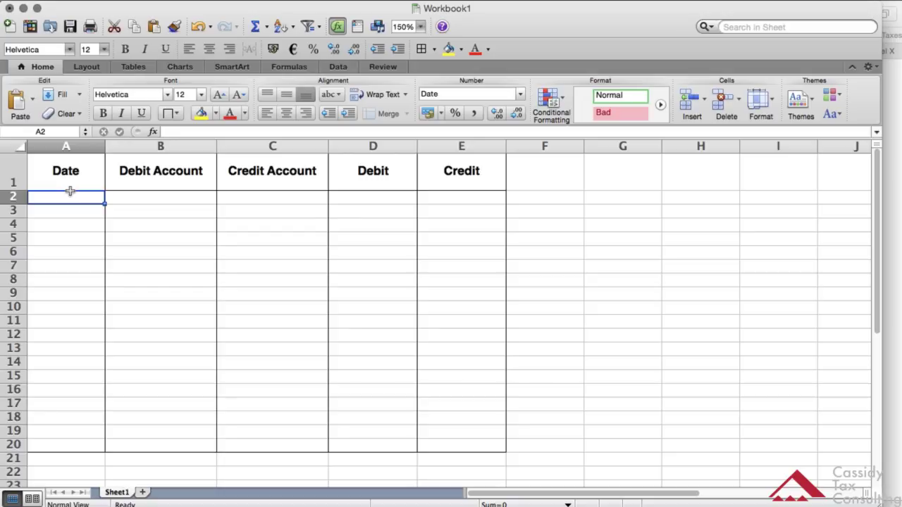
Enter the date 02/20/2015 in A2, retyping it until it shows in that format.
text(fe)
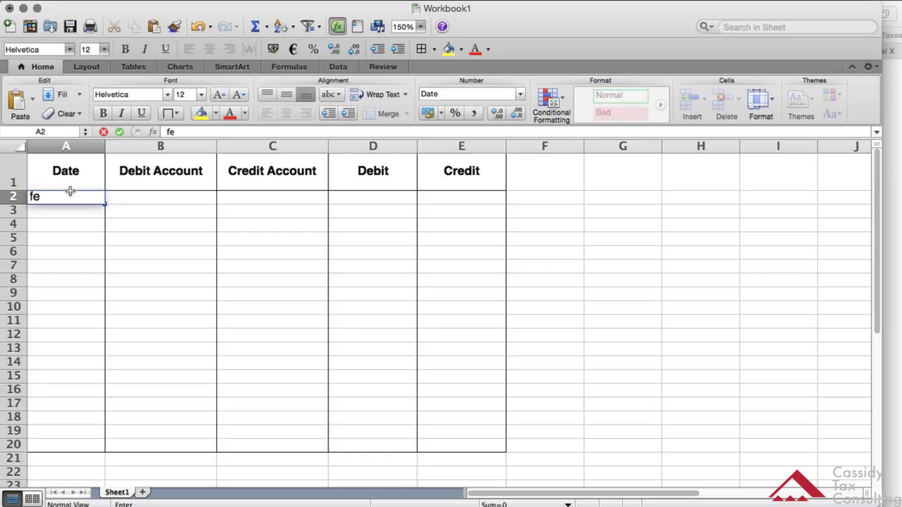
text(b 20)
key(Tab)
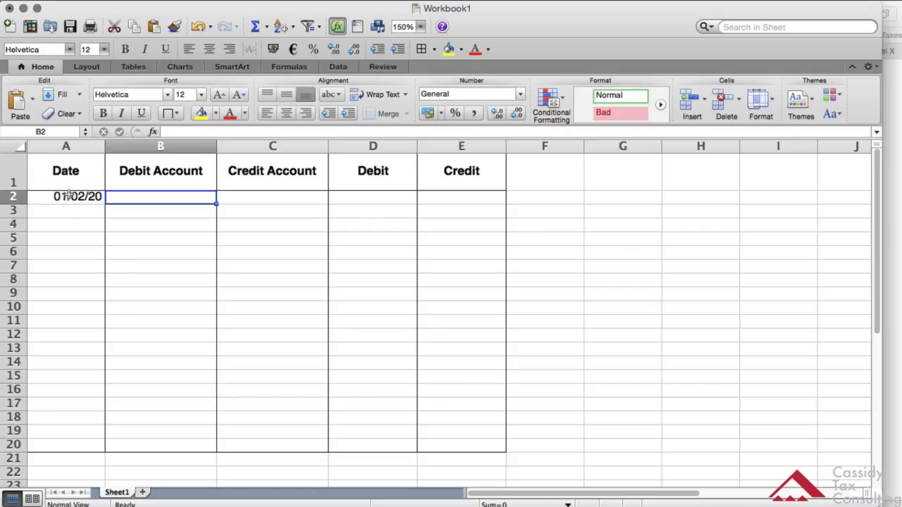
double_click(72, 196)
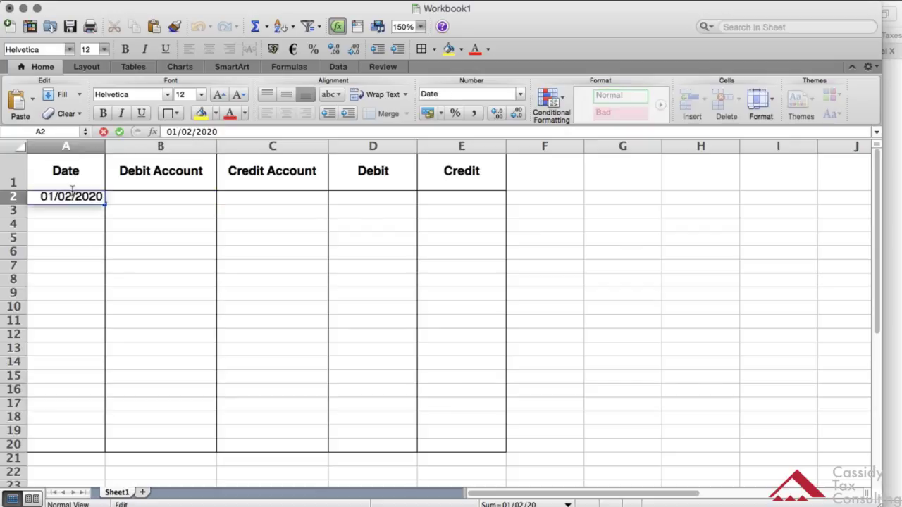
double_click(71, 196)
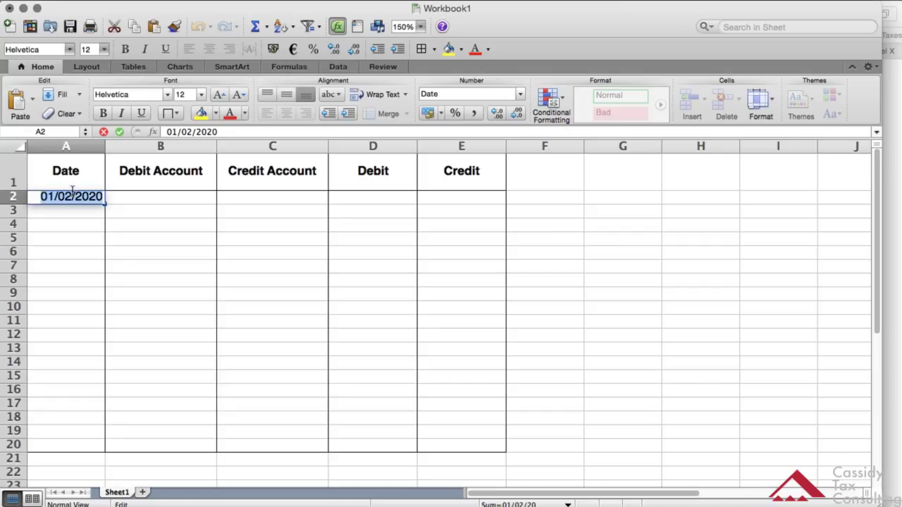
text(F)
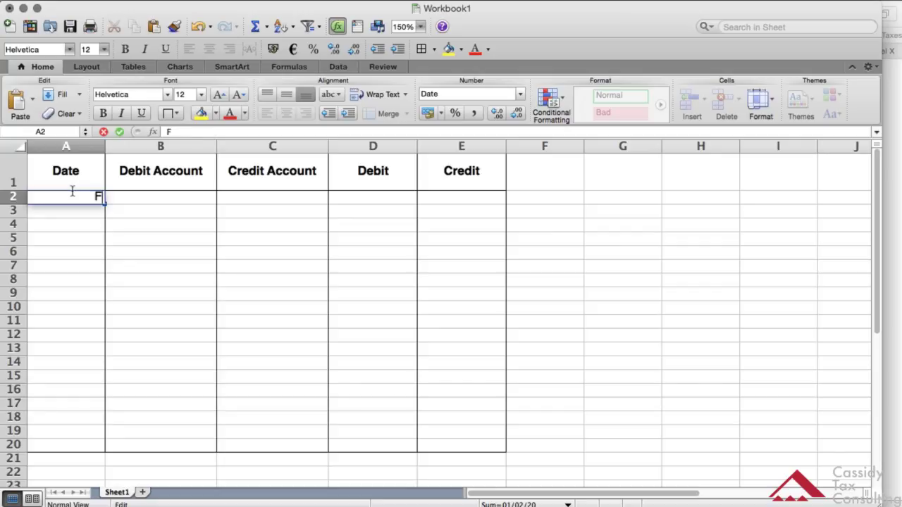
text(ebruary)
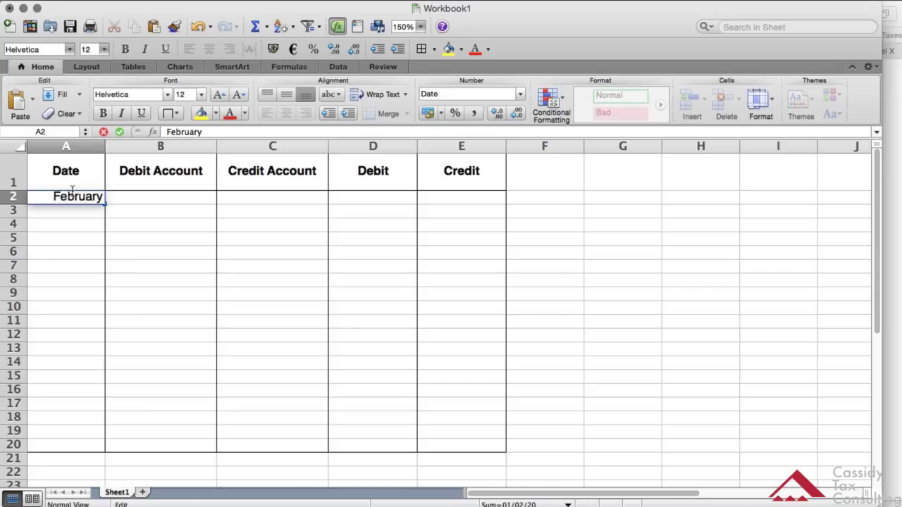
text( 20)
key(Tab)
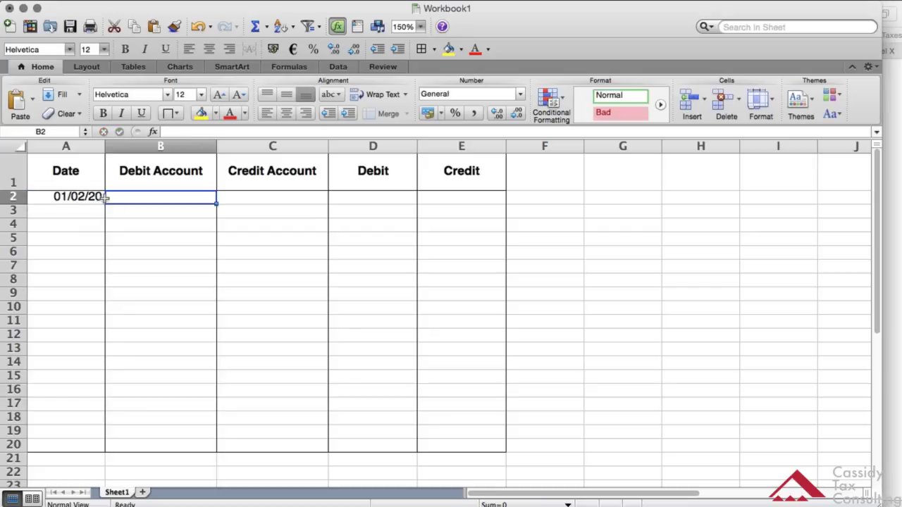
click(79, 196)
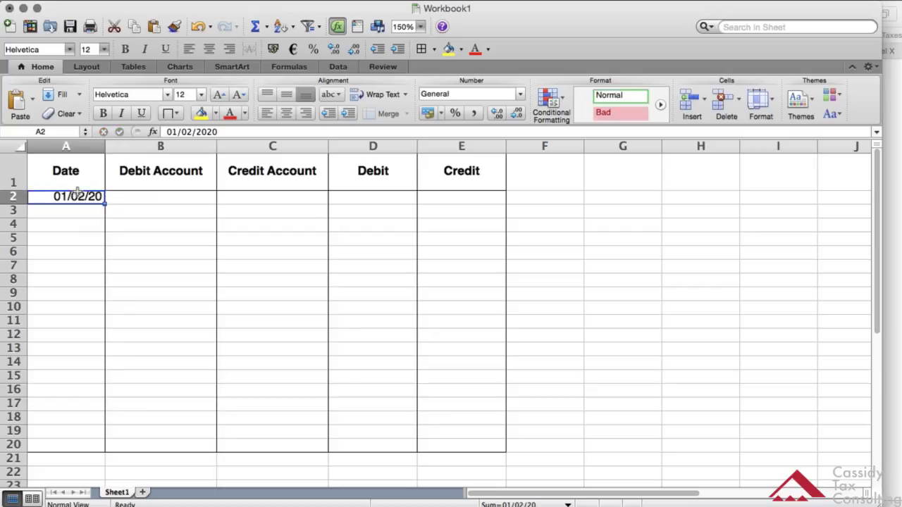
double_click(81, 195)
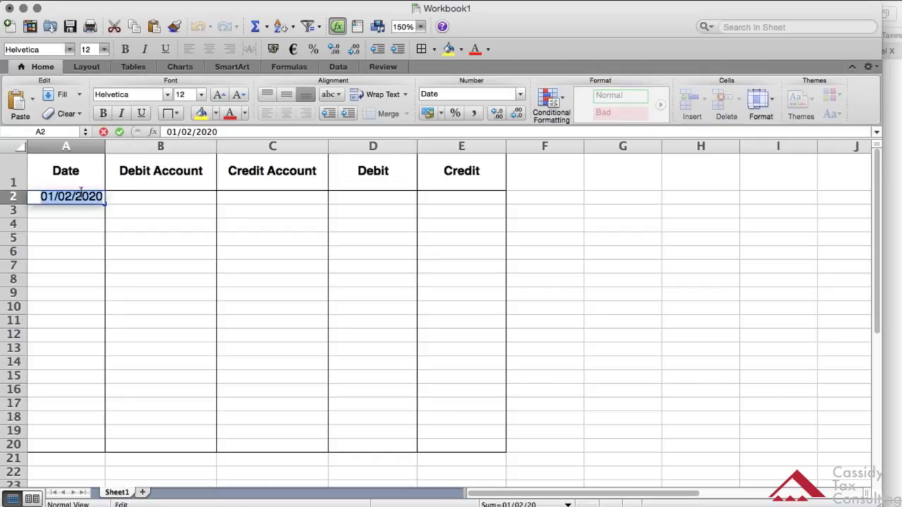
text(02)
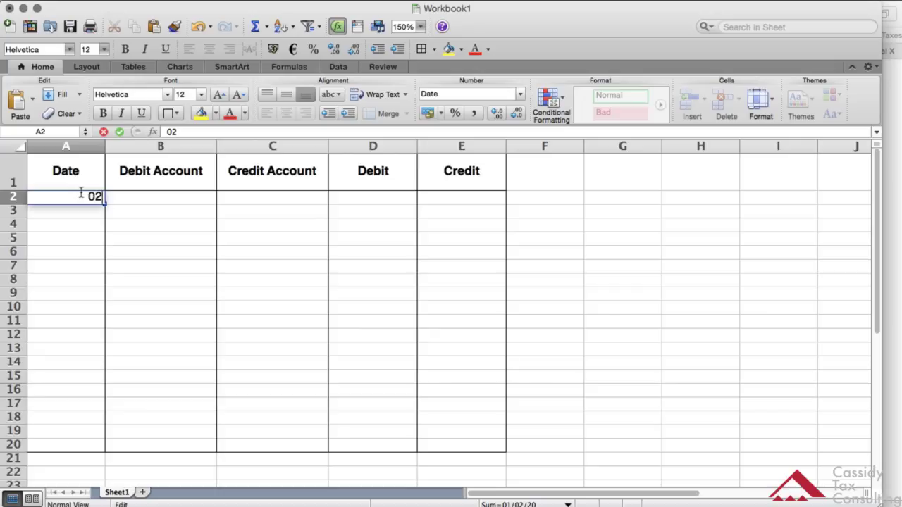
text(/20)
key(Tab)
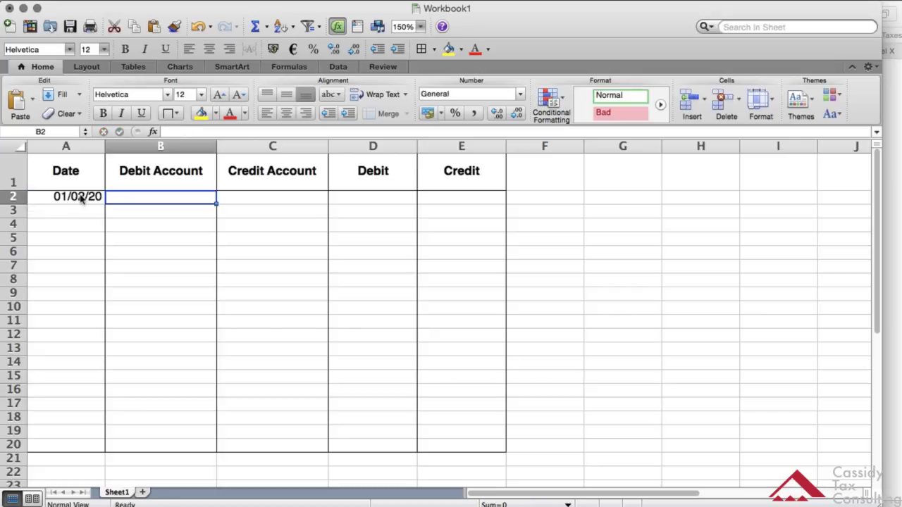
click(81, 197)
double_click(81, 194)
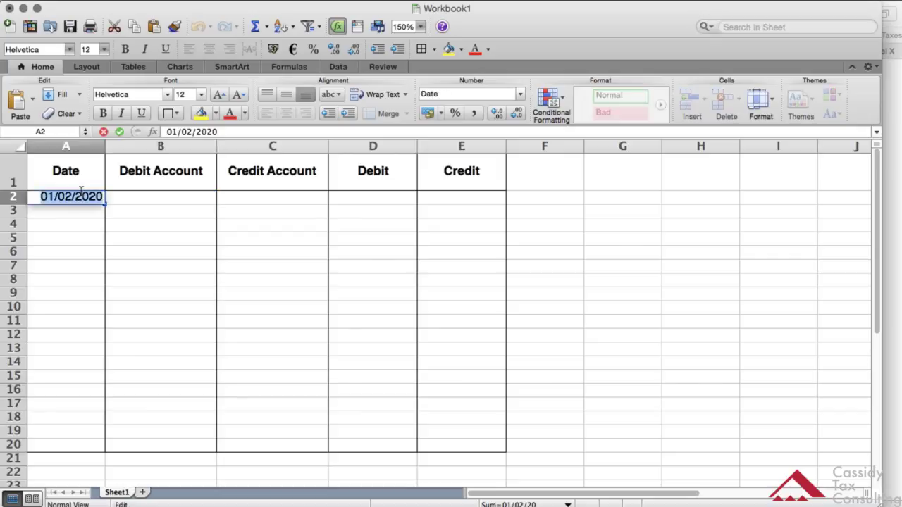
text(02)
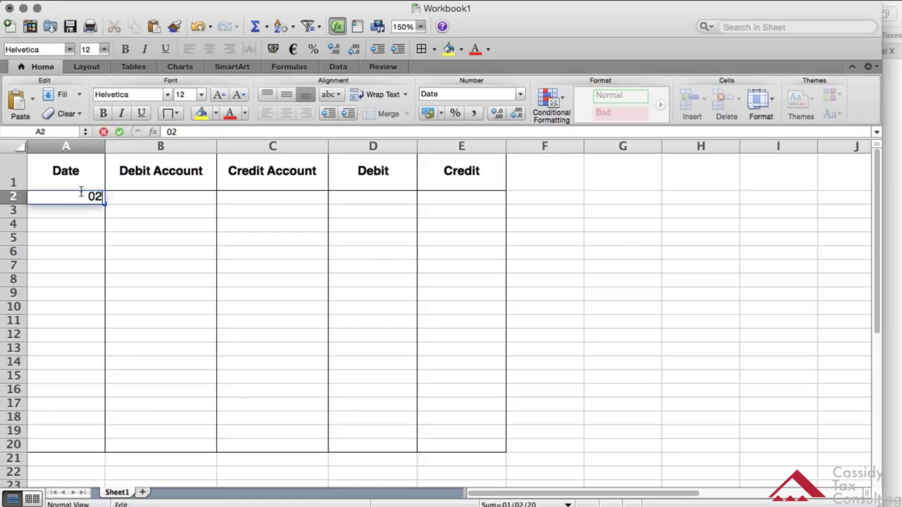
text(/20/201)
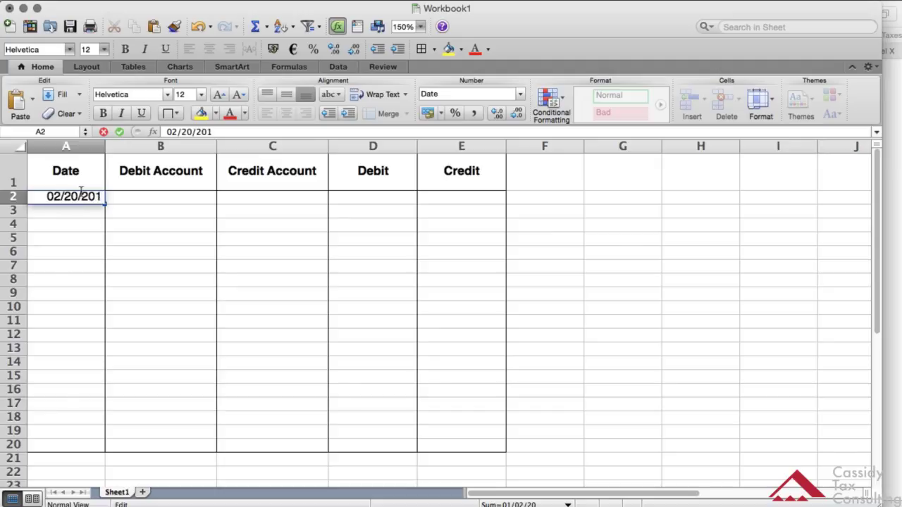
text(5)
key(Tab)
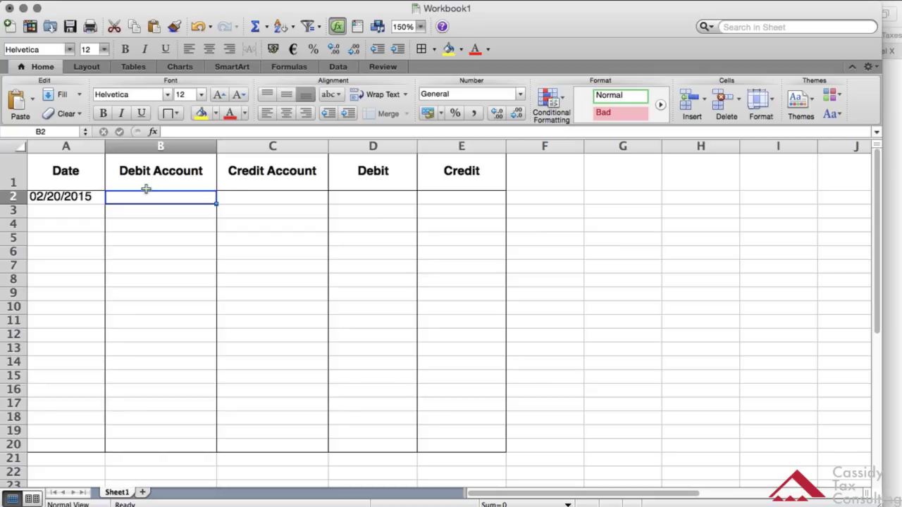
Enter Capital as the credit account in C2 and 50,000 as its credit in E2.
click(271, 195)
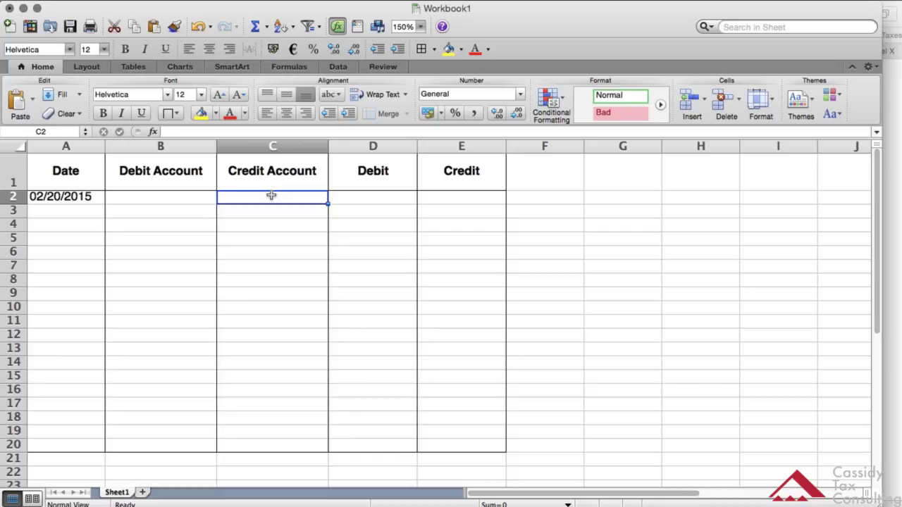
text(C)
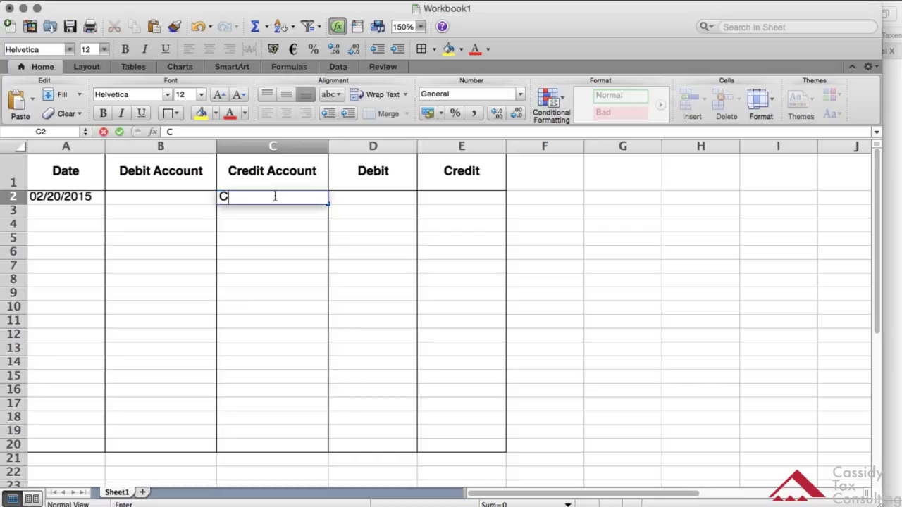
text(apital)
key(Tab)
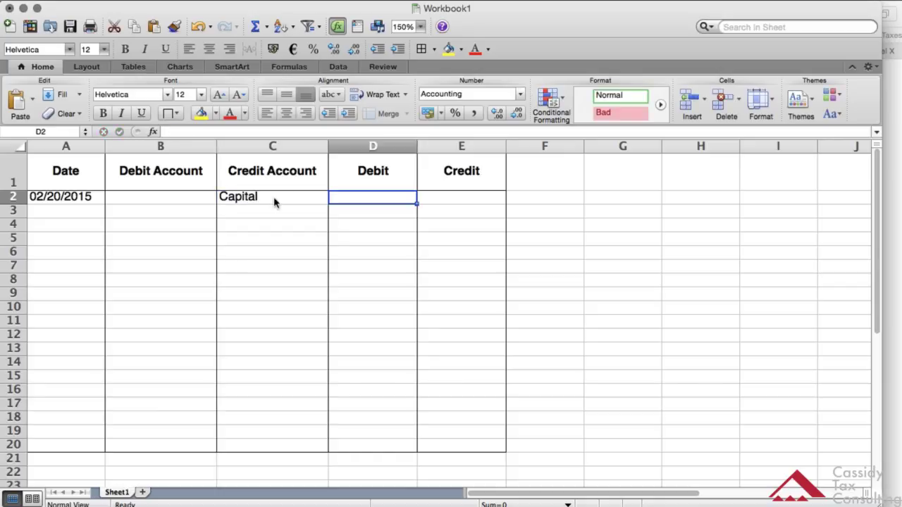
key(Tab)
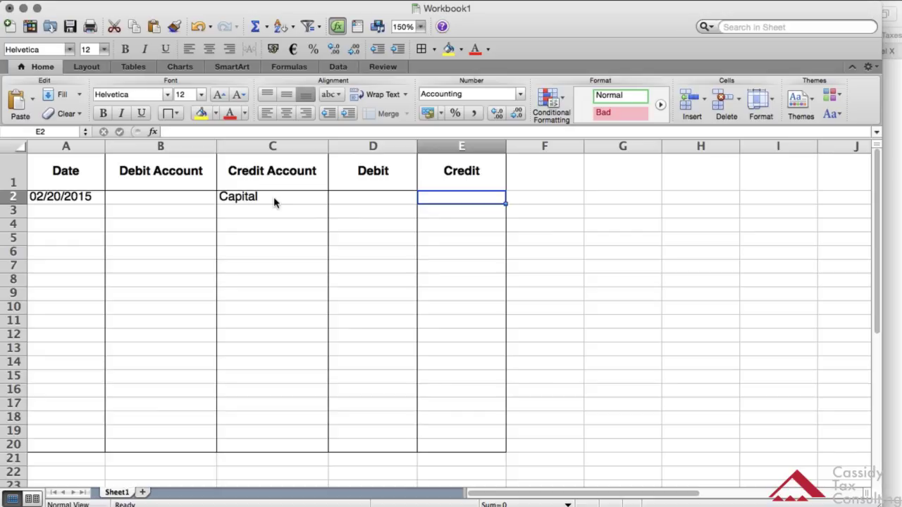
text(50,00)
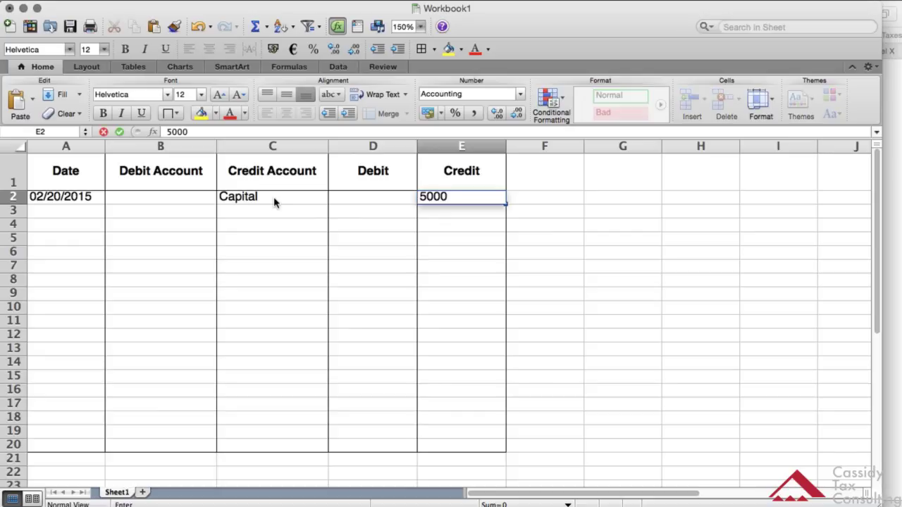
text(0)
key(Tab)
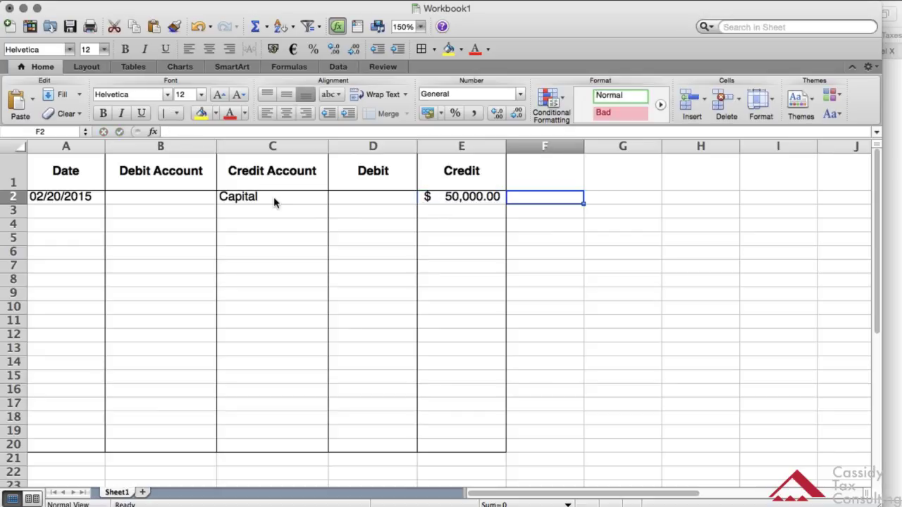
click(179, 208)
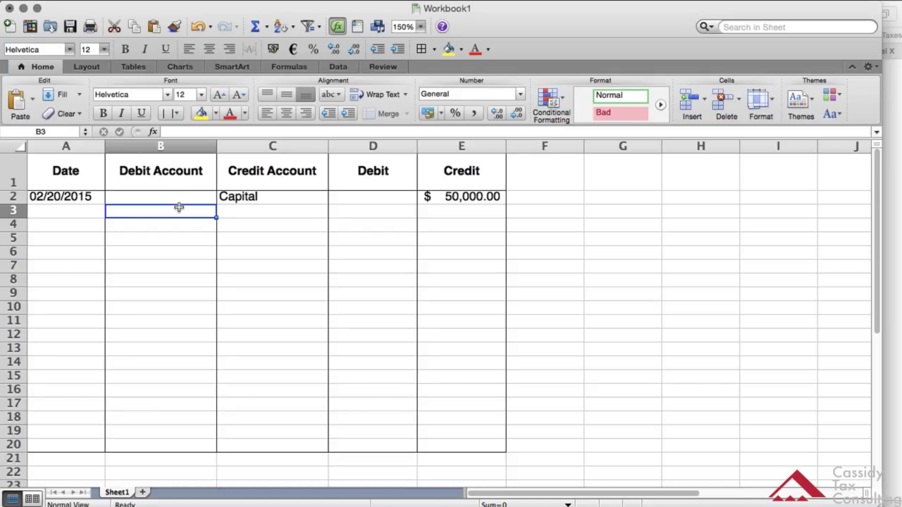
Enter Inventory in B3, replacing the mistyped Purchases, with a 30000 debit in D3.
text(P)
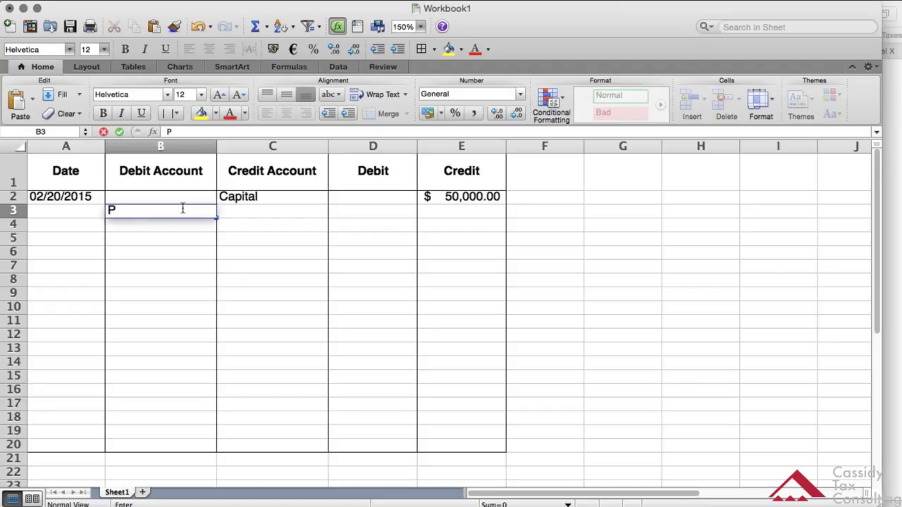
text(urchases)
key(BackSpace)
key(BackSpace)
key(BackSpace)
key(BackSpace)
key(BackSpace)
key(BackSpace)
key(BackSpace)
key(BackSpace)
key(BackSpace)
text(Inventory)
key(Tab)
key(Tab)
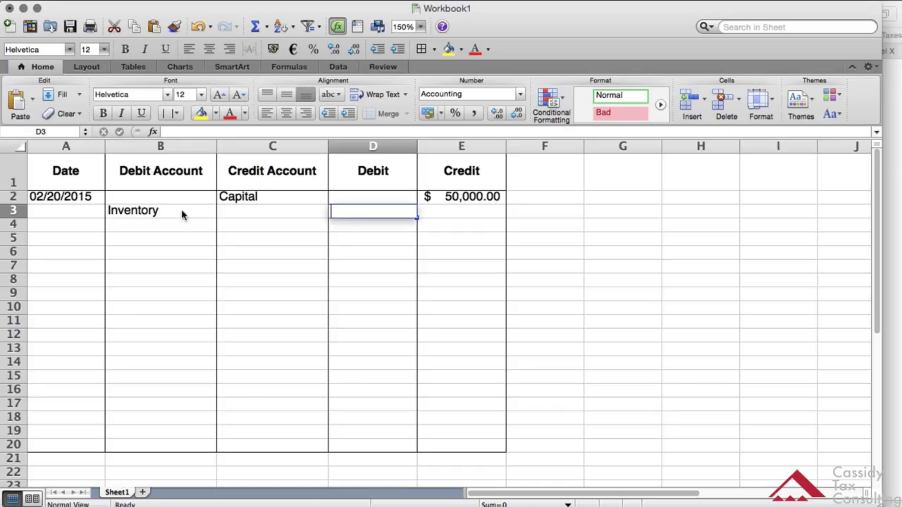
text(30000)
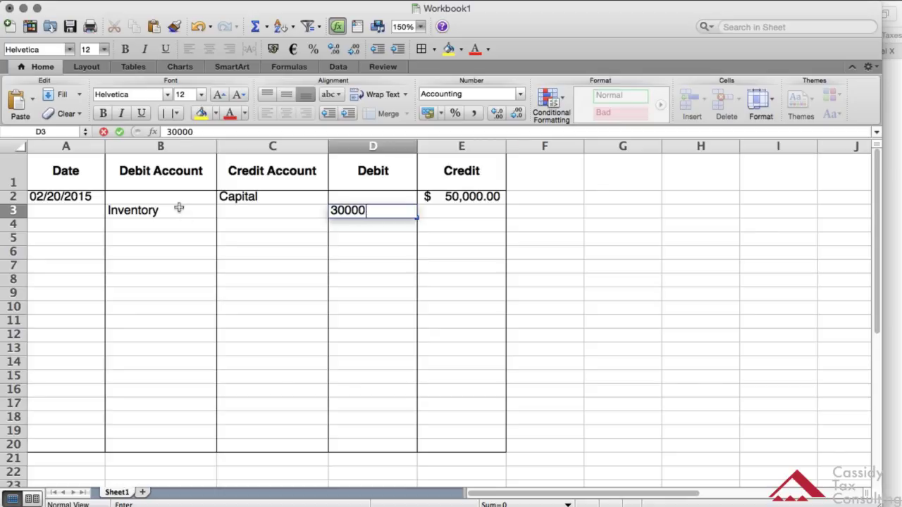
key(Tab)
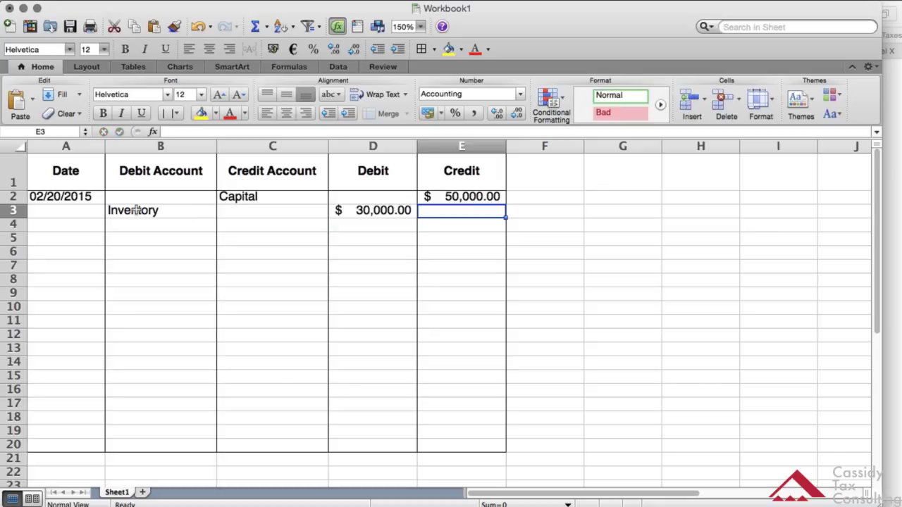
click(130, 221)
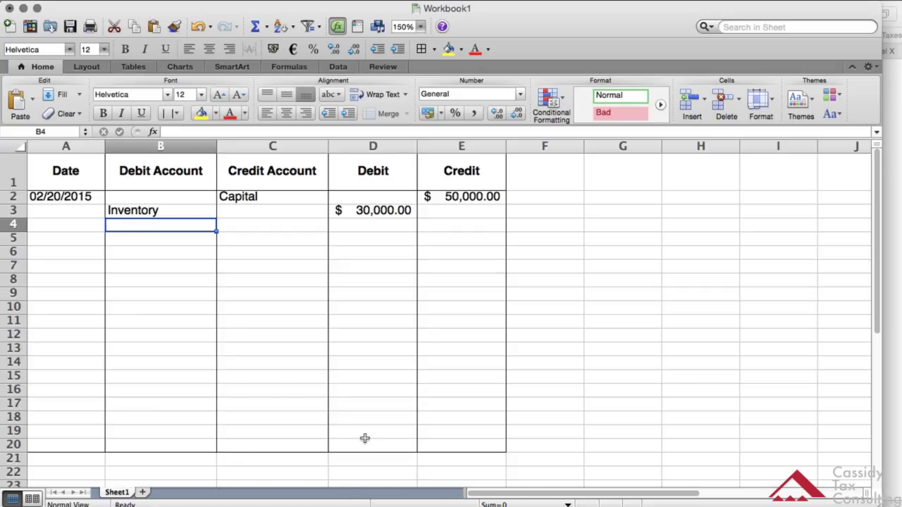
Select the D20:E20 total cells and scroll the cell styles gallery toward the Total style.
drag(364, 439, 447, 444)
click(402, 440)
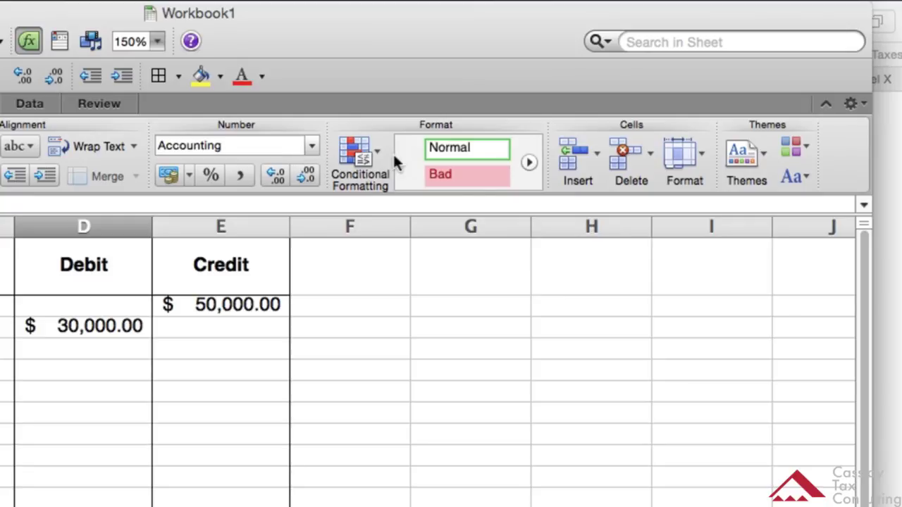
mouse_move(507, 162)
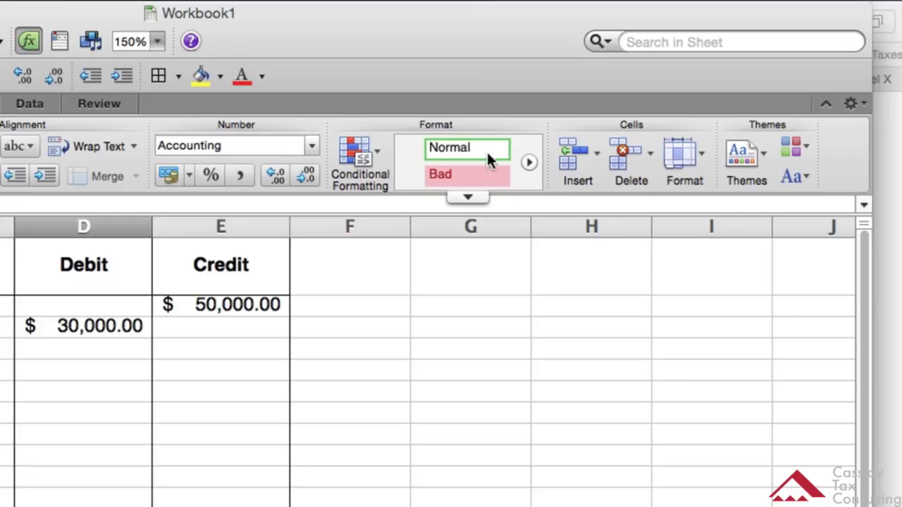
click(529, 161)
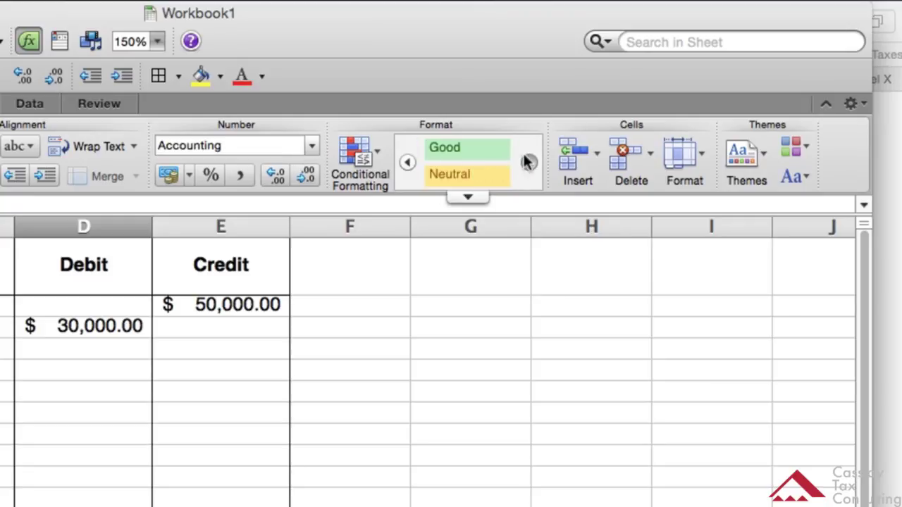
click(529, 162)
click(528, 162)
click(528, 162)
click(529, 162)
click(529, 161)
click(528, 161)
click(529, 161)
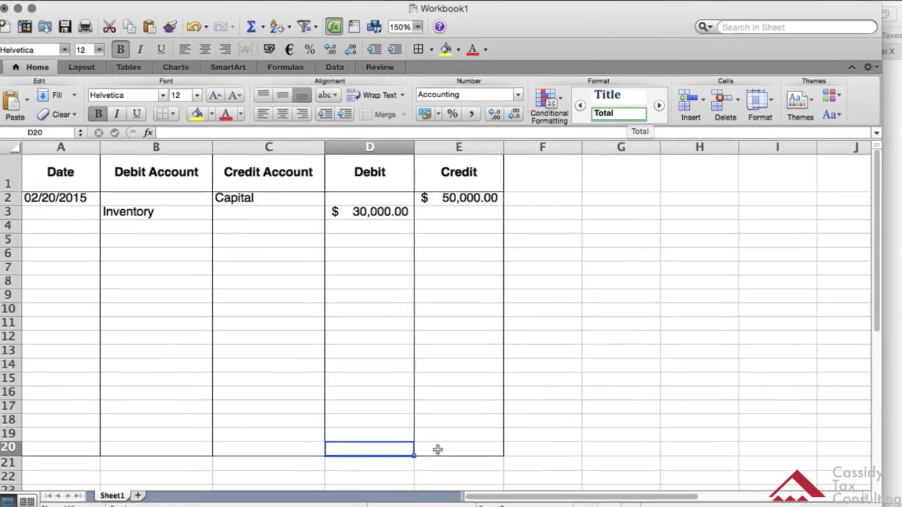
Apply the Total cell style from the full cell styles gallery to the row 20 totals.
click(438, 450)
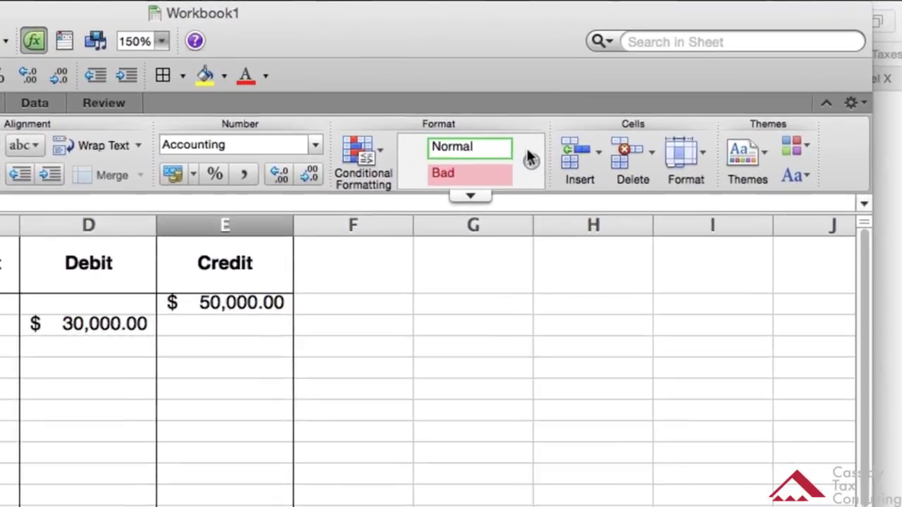
click(659, 106)
click(658, 105)
click(491, 170)
click(357, 174)
click(358, 175)
click(357, 174)
click(358, 175)
click(358, 175)
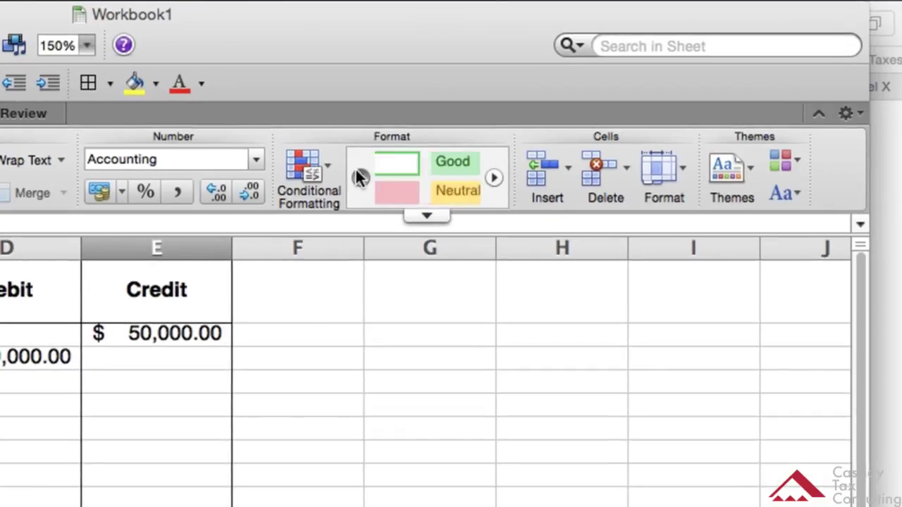
click(426, 215)
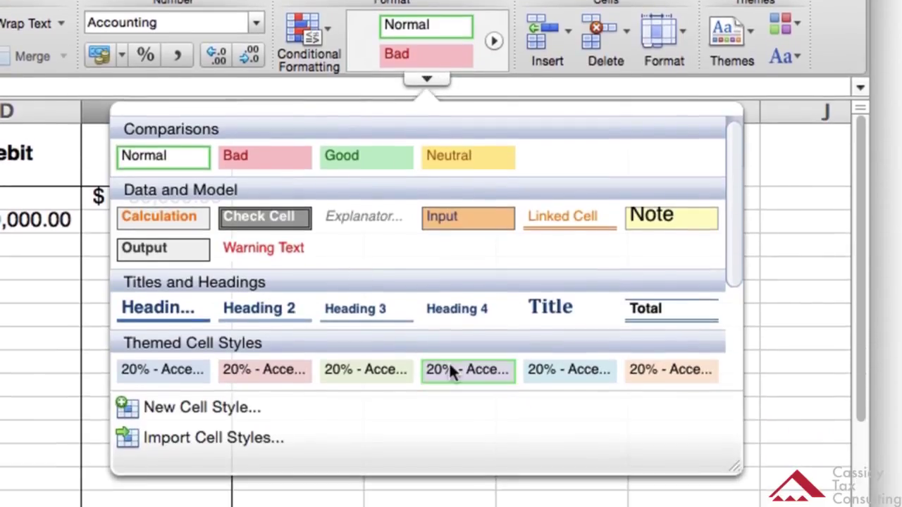
click(631, 330)
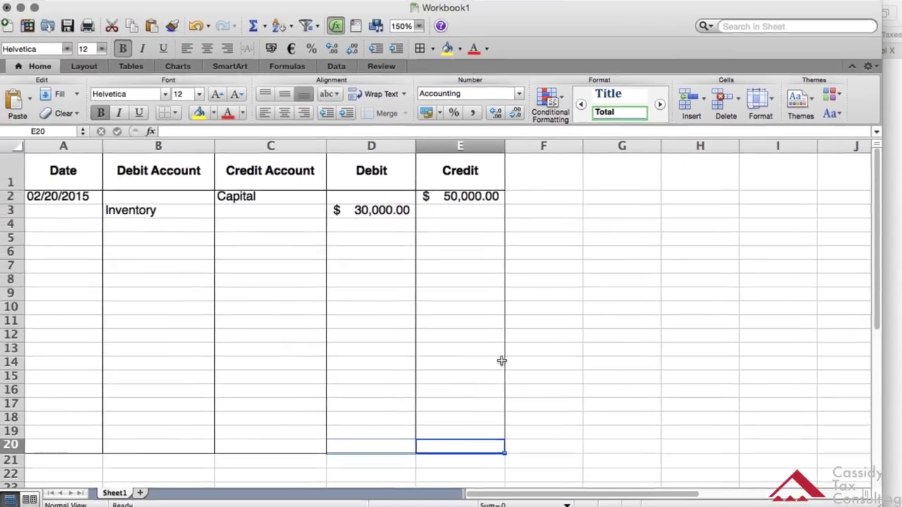
click(413, 421)
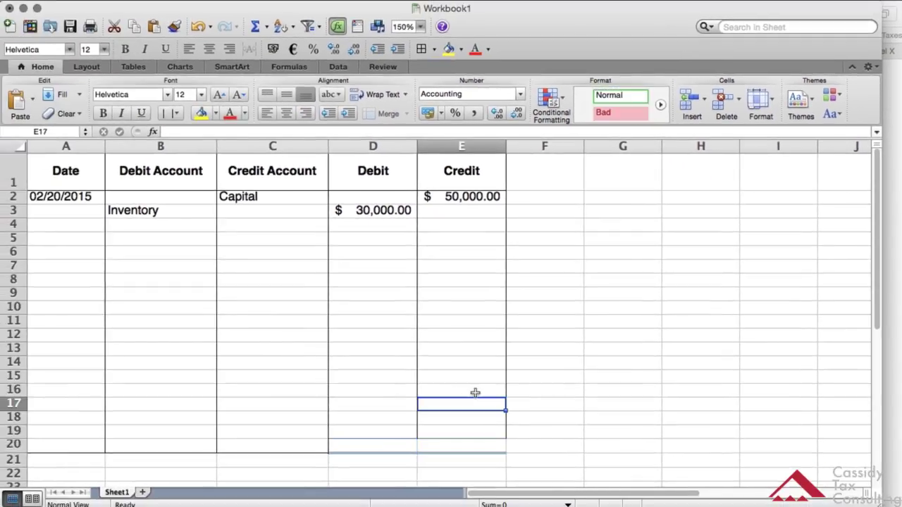
click(428, 440)
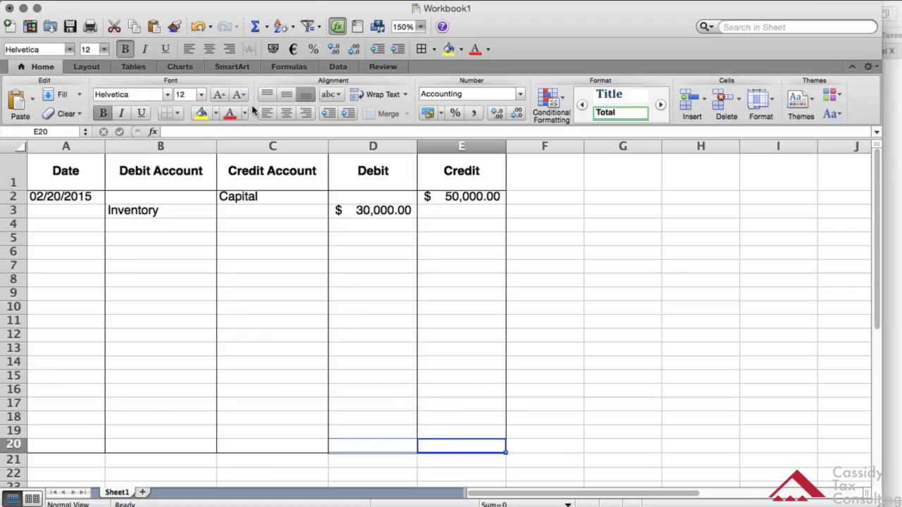
Add left and right borders to the row 20 total cells through Border Options.
click(176, 111)
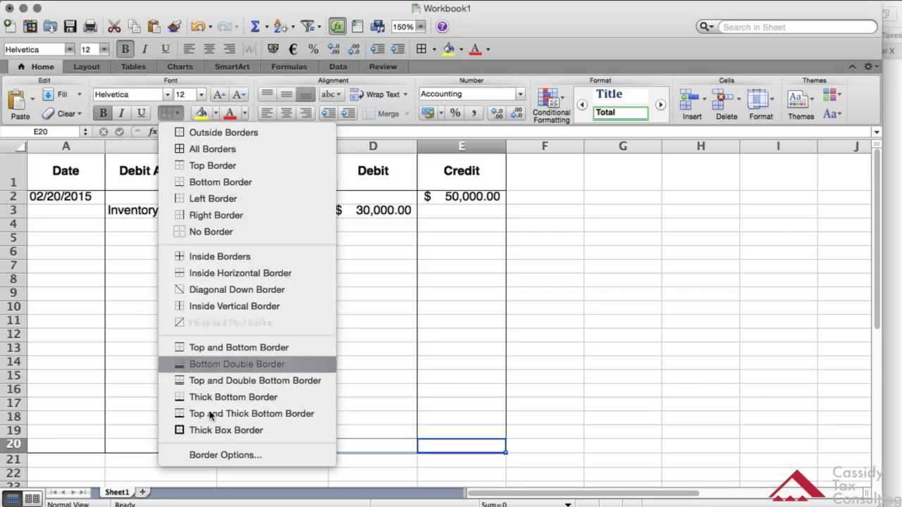
click(216, 454)
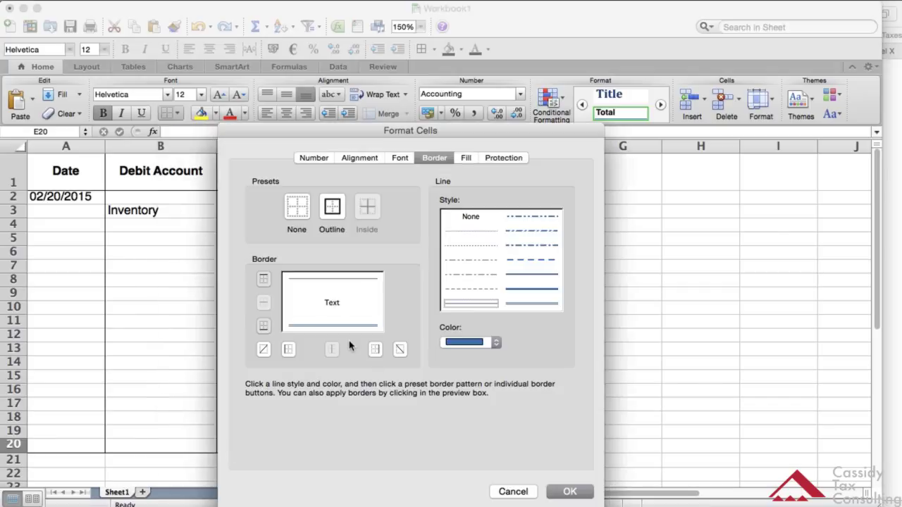
click(288, 349)
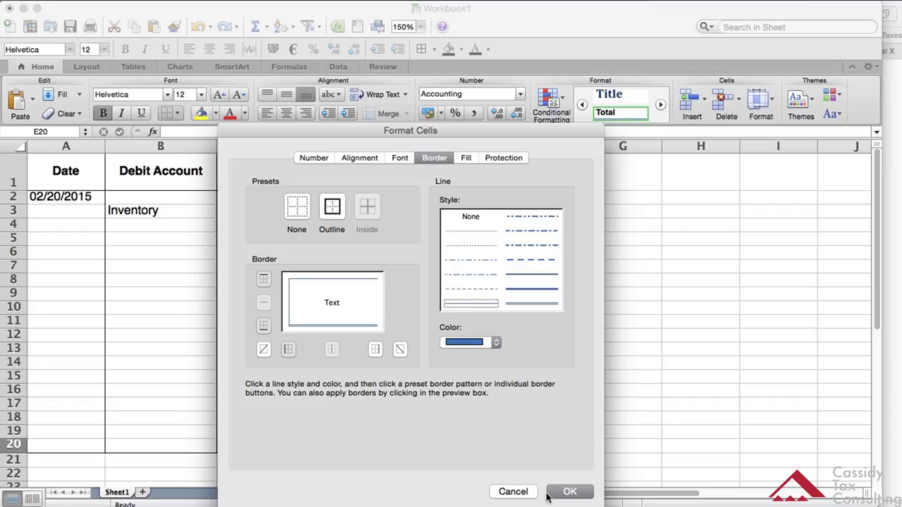
click(375, 348)
click(563, 492)
click(397, 438)
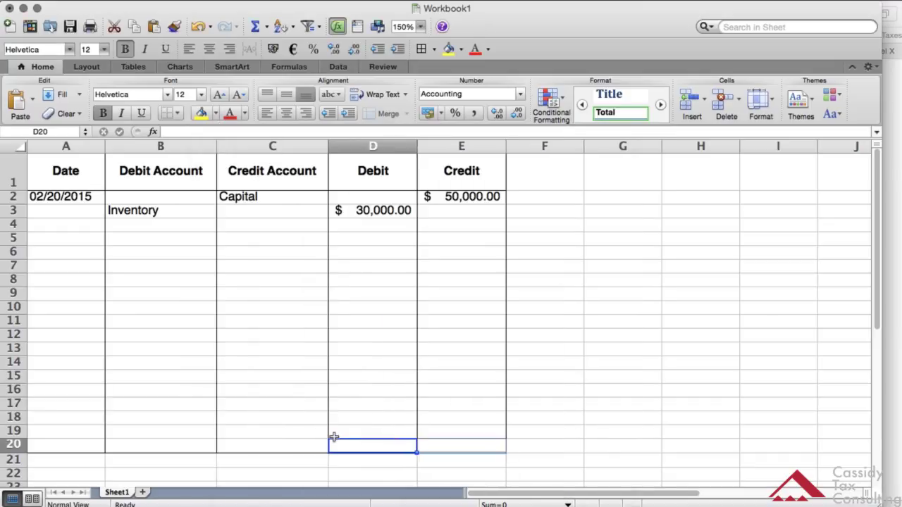
click(357, 423)
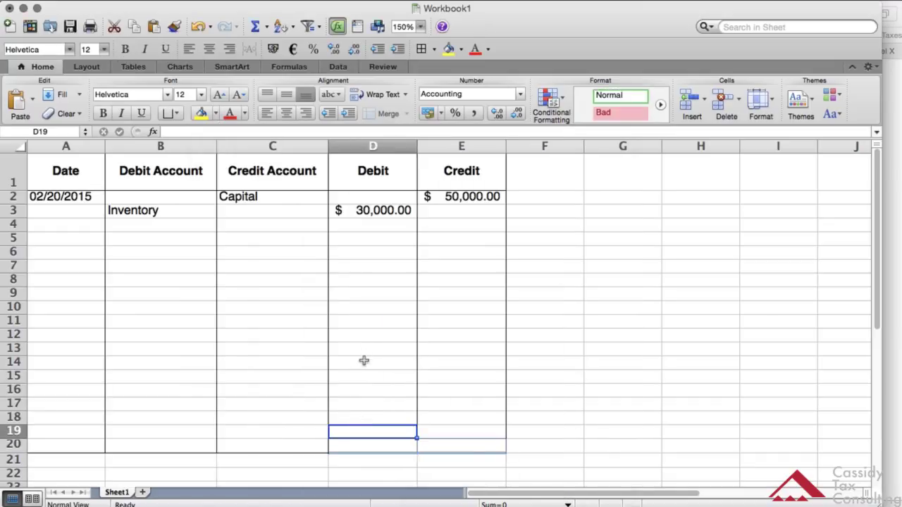
click(363, 362)
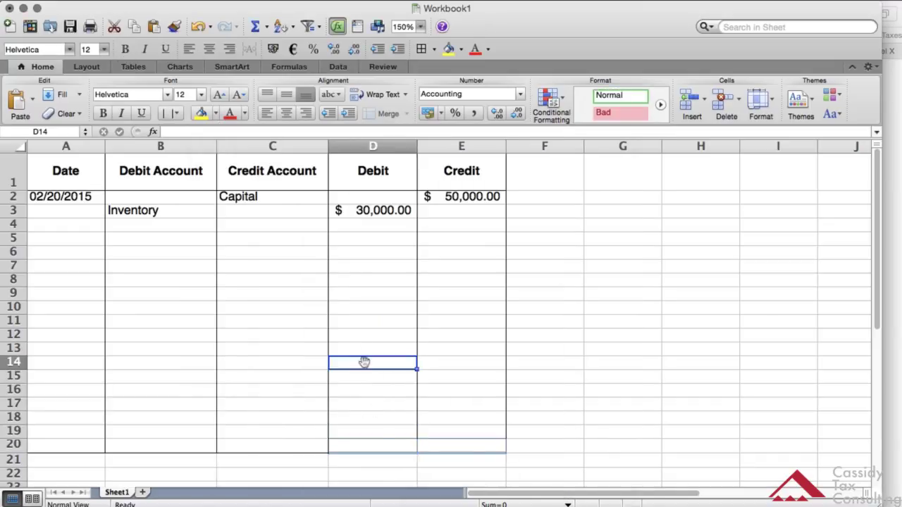
click(469, 431)
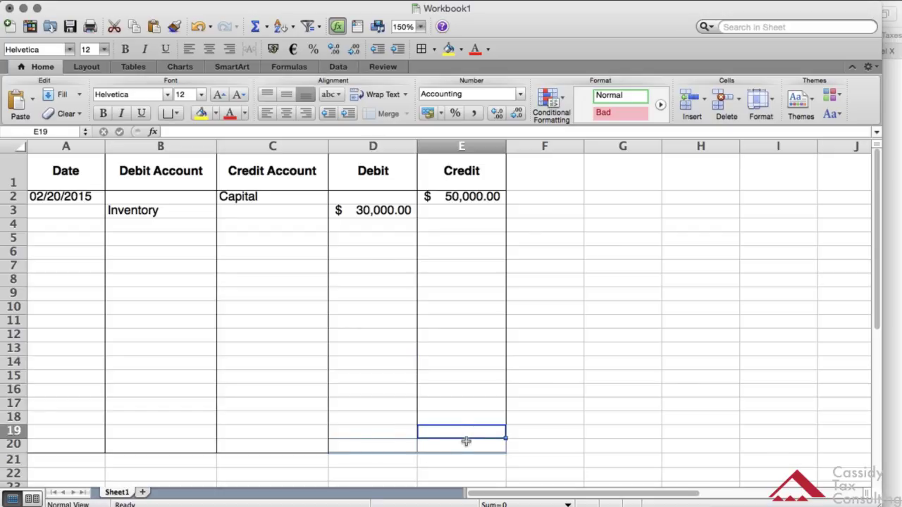
click(436, 398)
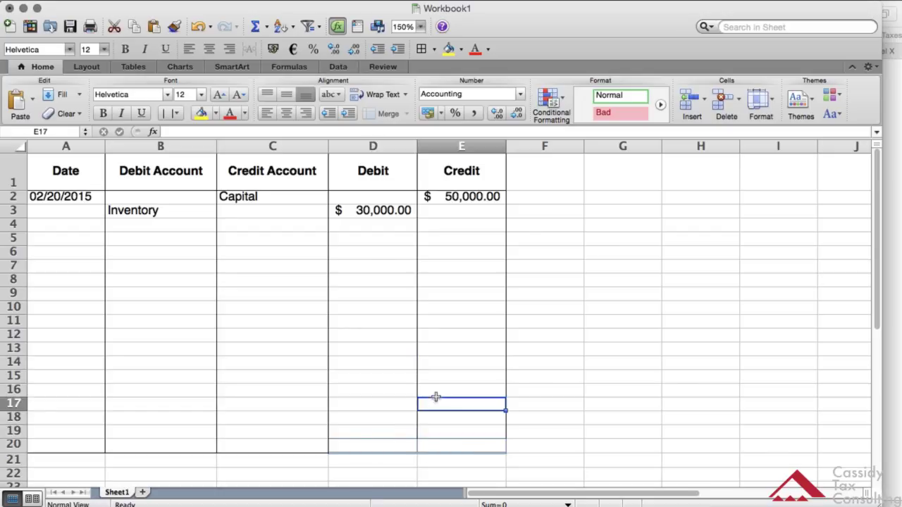
click(433, 444)
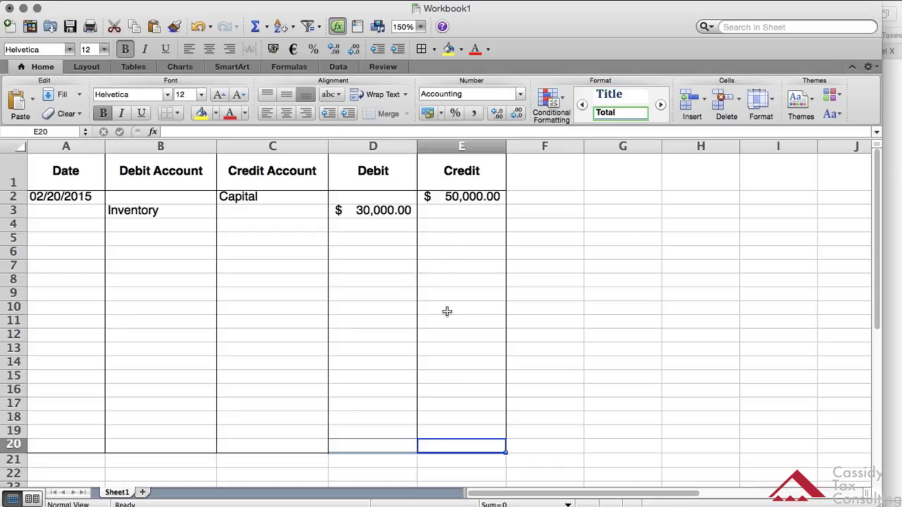
Put an AutoSum of the Credit column in E20, showing $50,000.00, after abandoning a typed =sum.
text(=)
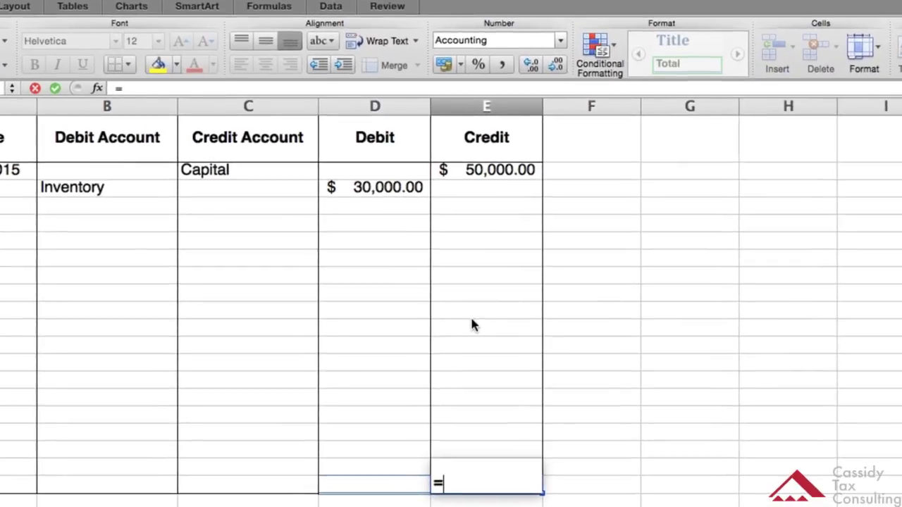
text(su)
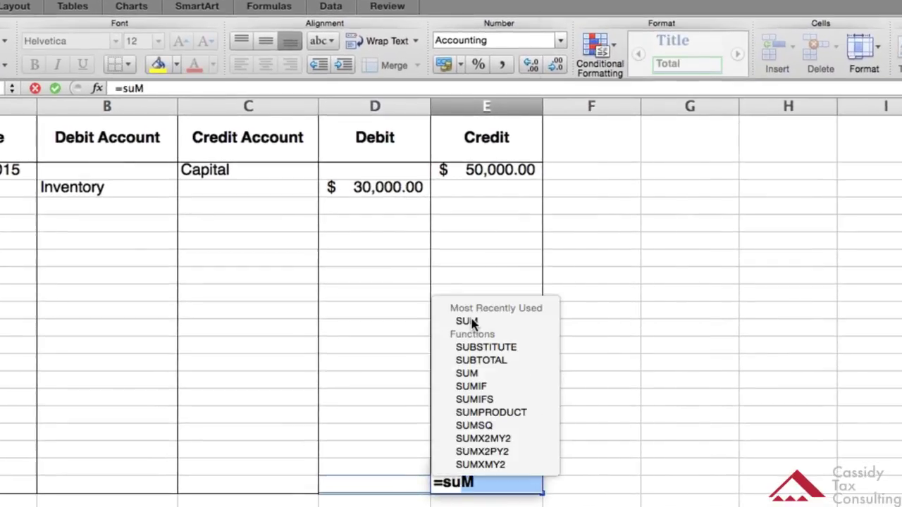
text(m)
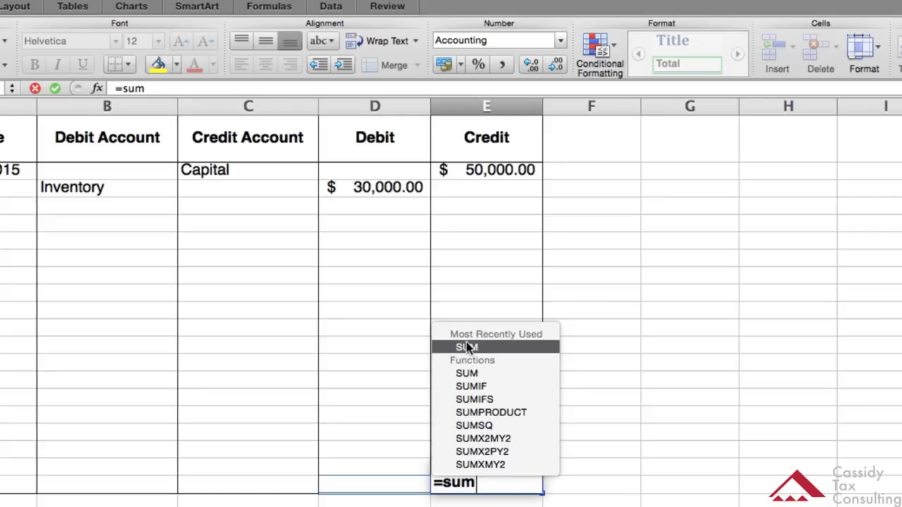
click(482, 171)
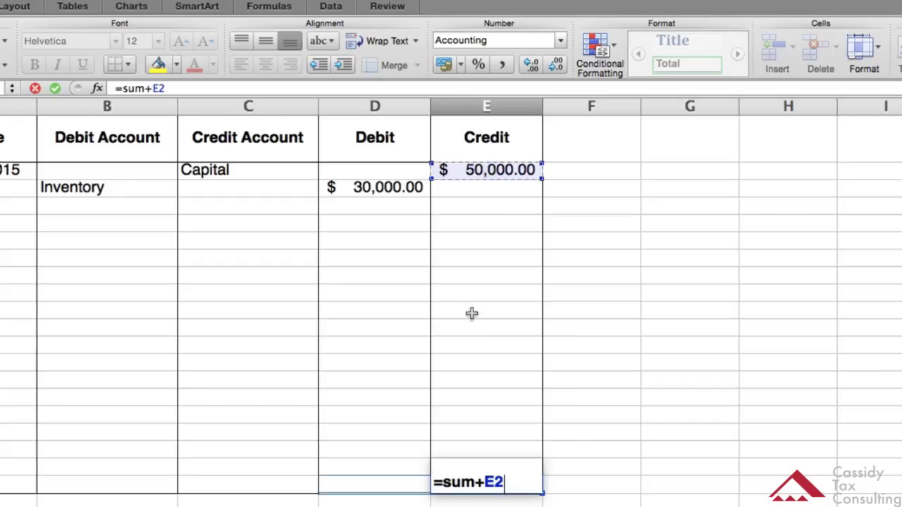
triple_click(474, 457)
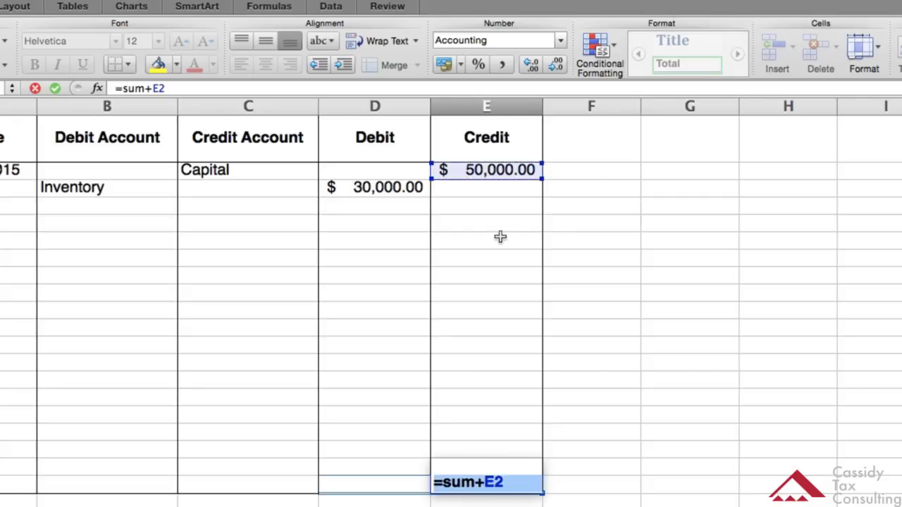
click(501, 167)
click(504, 172)
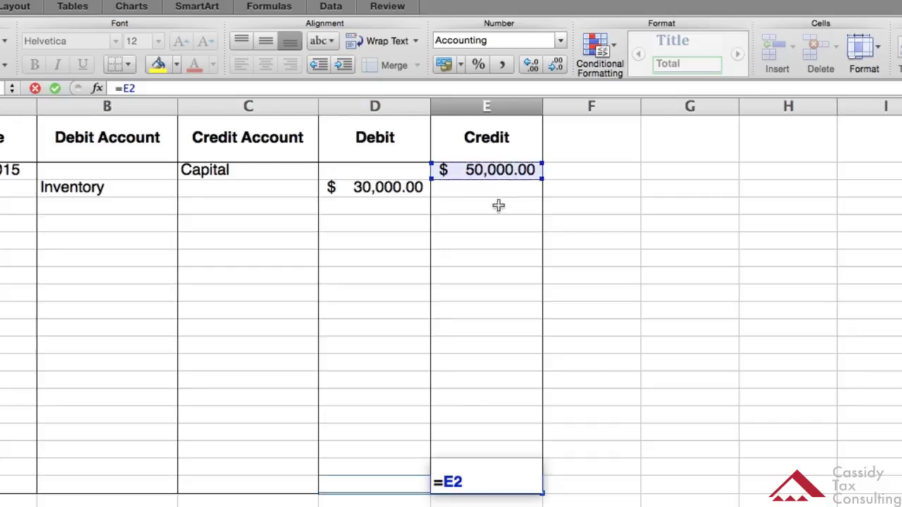
key(BackSpace)
key(BackSpace)
key(BackSpace)
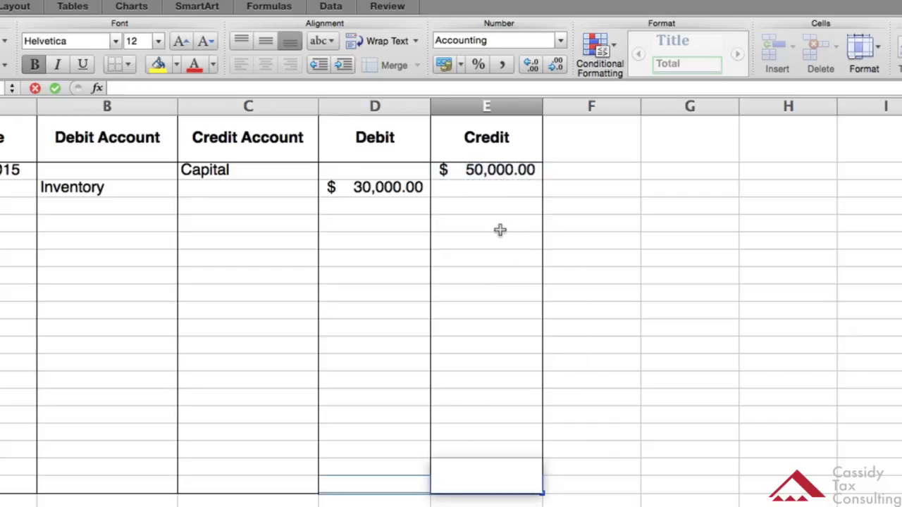
click(564, 293)
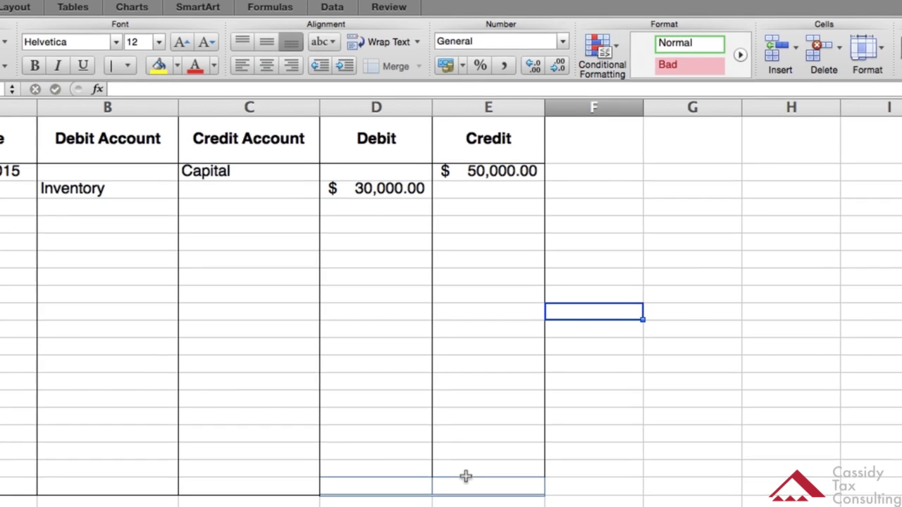
click(470, 481)
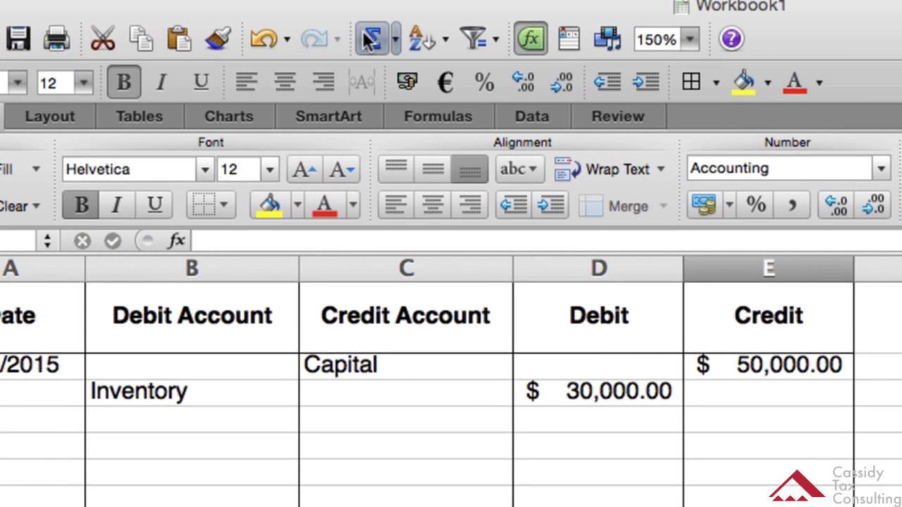
click(265, 0)
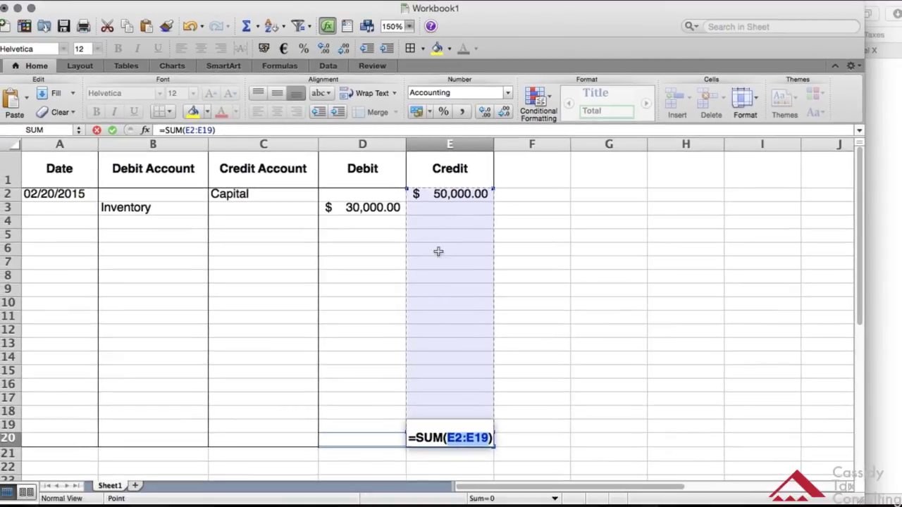
key(Return)
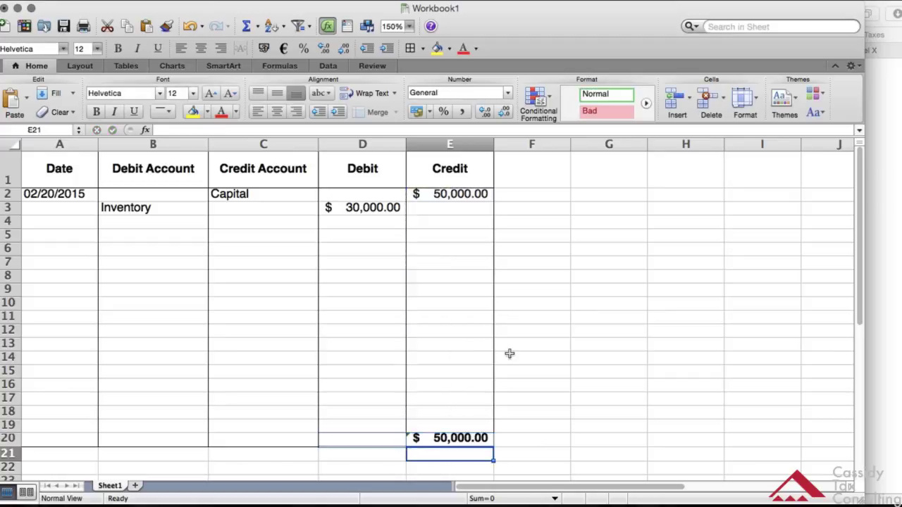
click(513, 368)
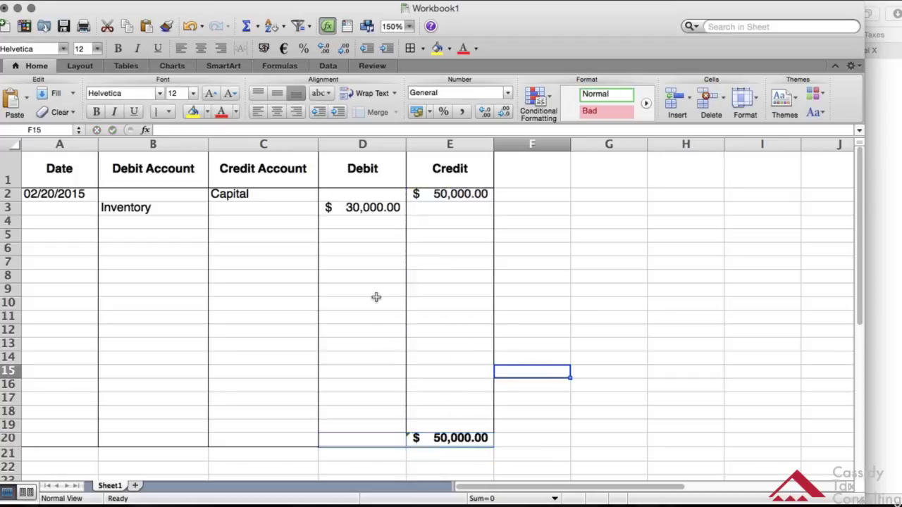
Put an AutoSum of the Debit column in D20, showing $30,000.00.
click(360, 433)
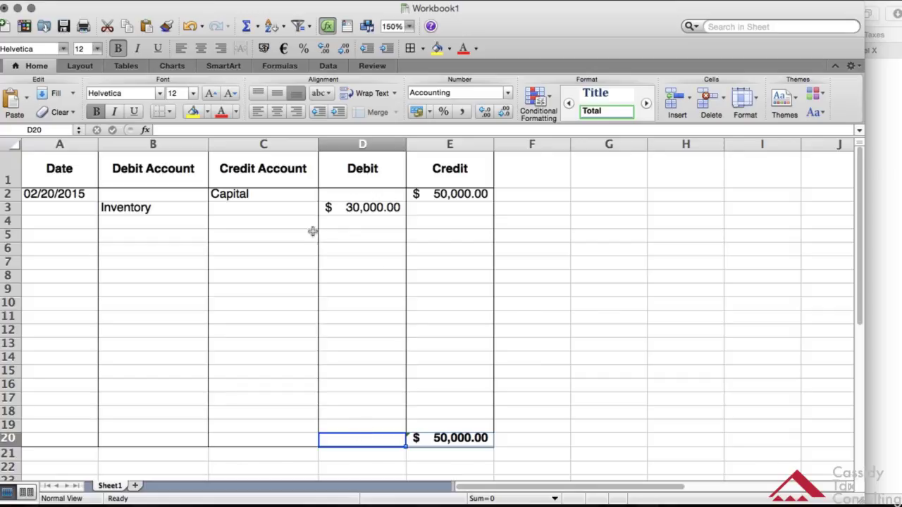
click(245, 26)
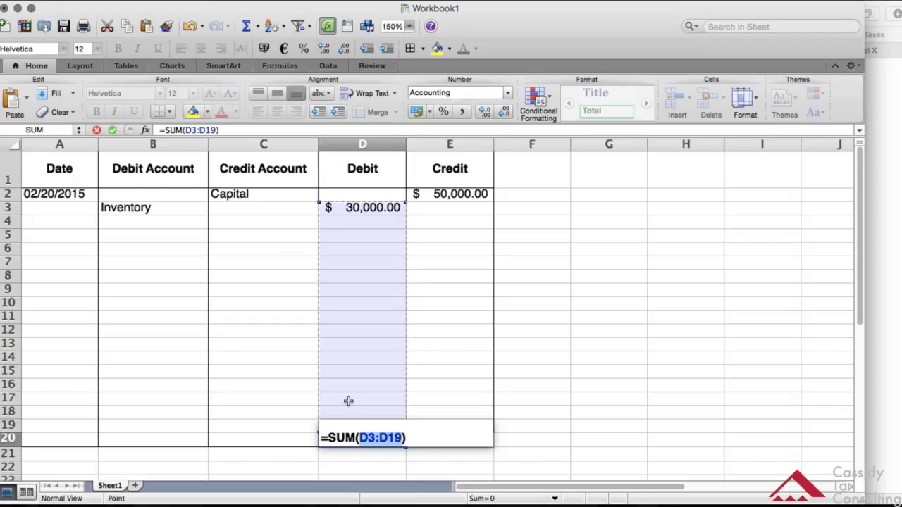
key(Return)
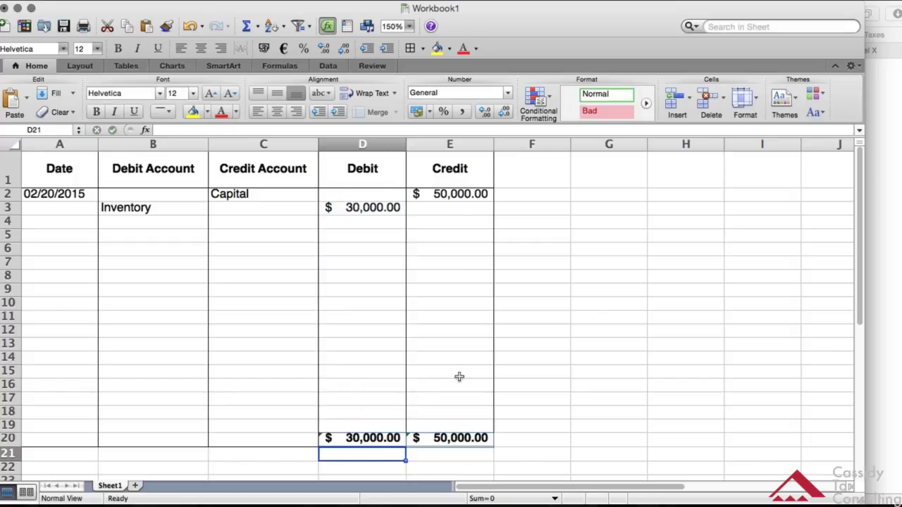
click(508, 379)
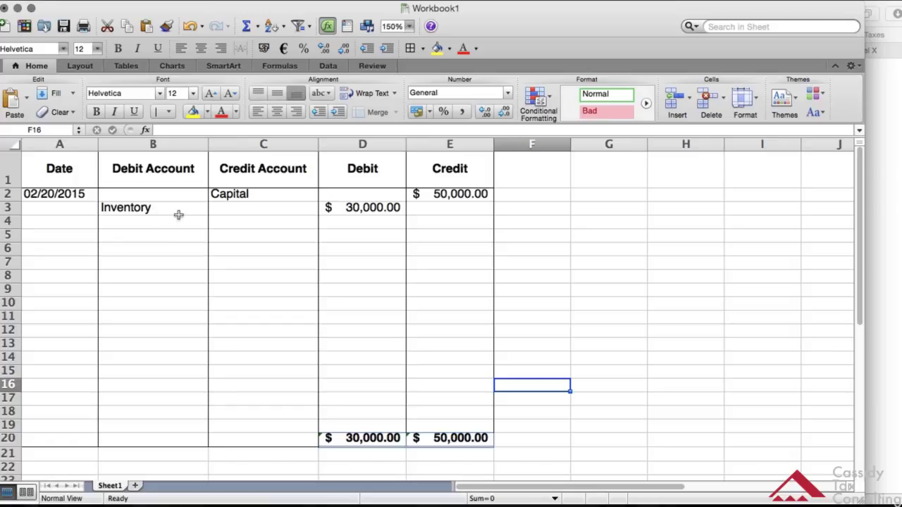
Enter Accounts Payable in C4 with a 15000 credit in E4.
click(215, 214)
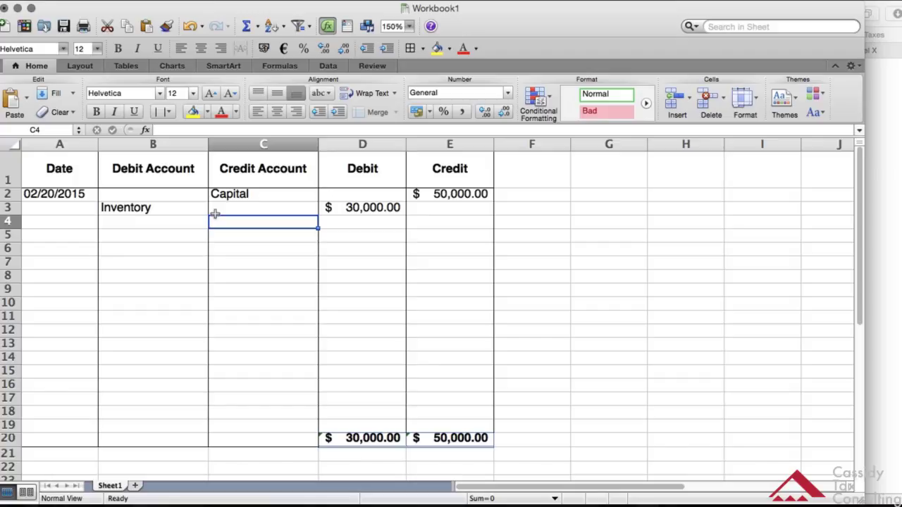
text(Account)
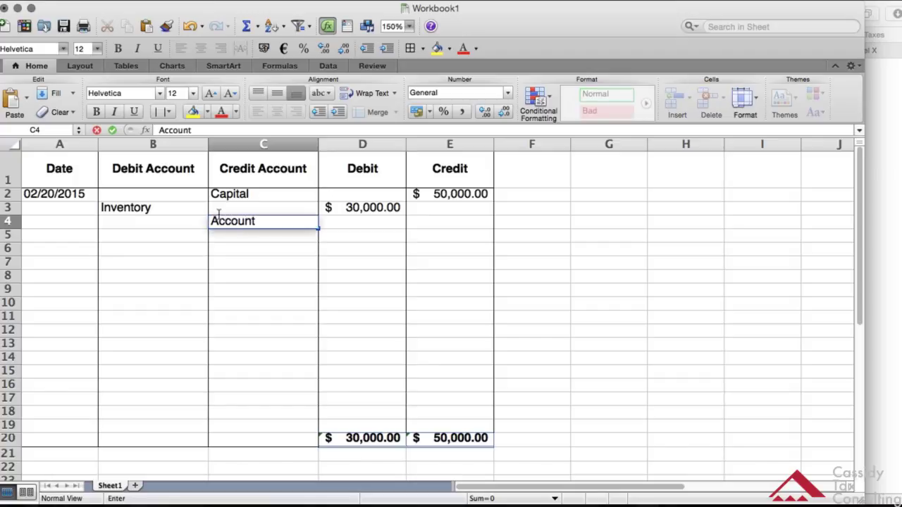
text(s Payable)
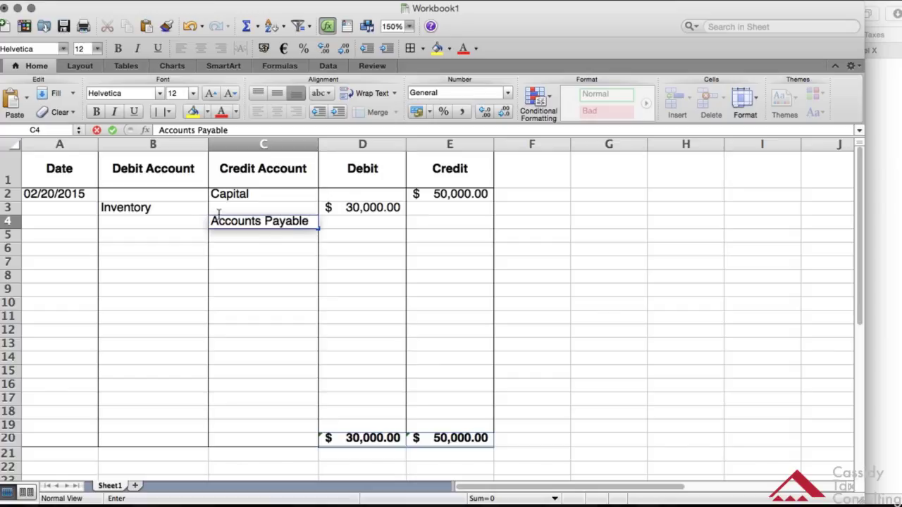
key(Tab)
key(Tab)
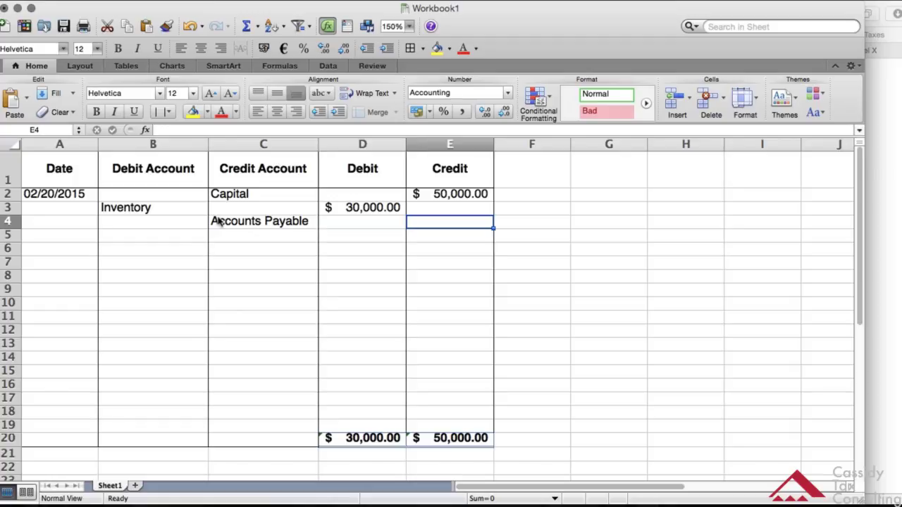
text(15)
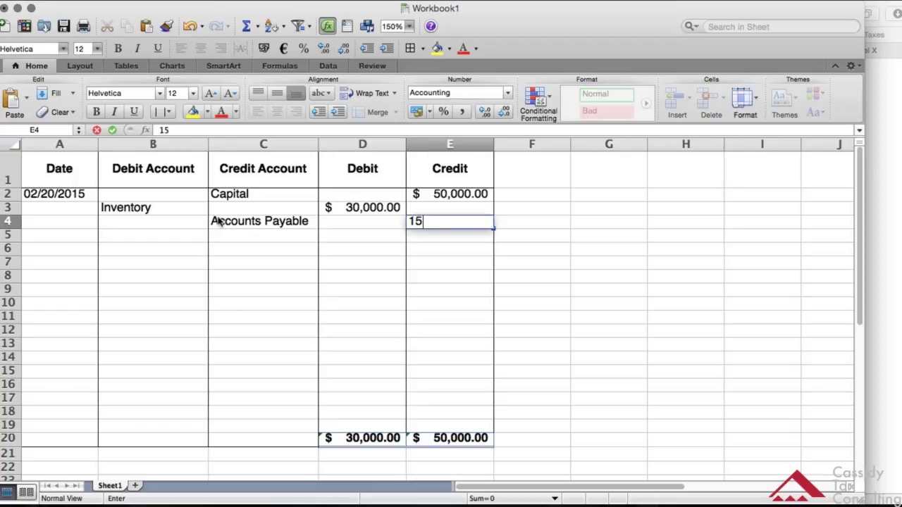
text(000)
key(Return)
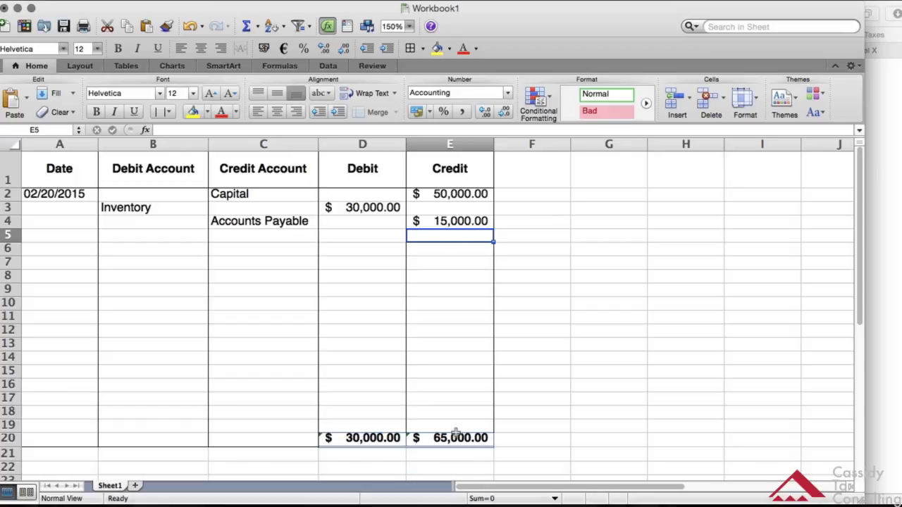
Enter Automobile in B5 with a $9,500.00 debit in D5.
click(163, 228)
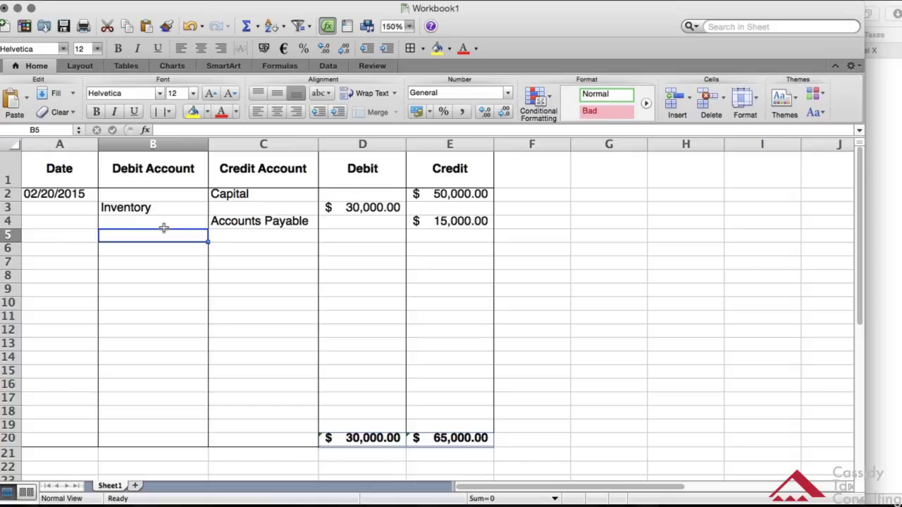
text(Auto)
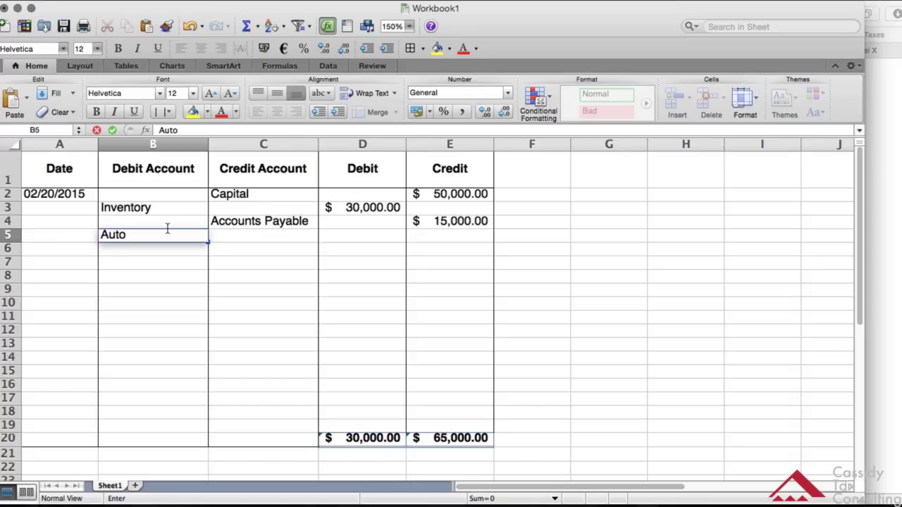
text(ma)
key(BackSpace)
text(ou)
text(n)
key(BackSpace)
text(bile)
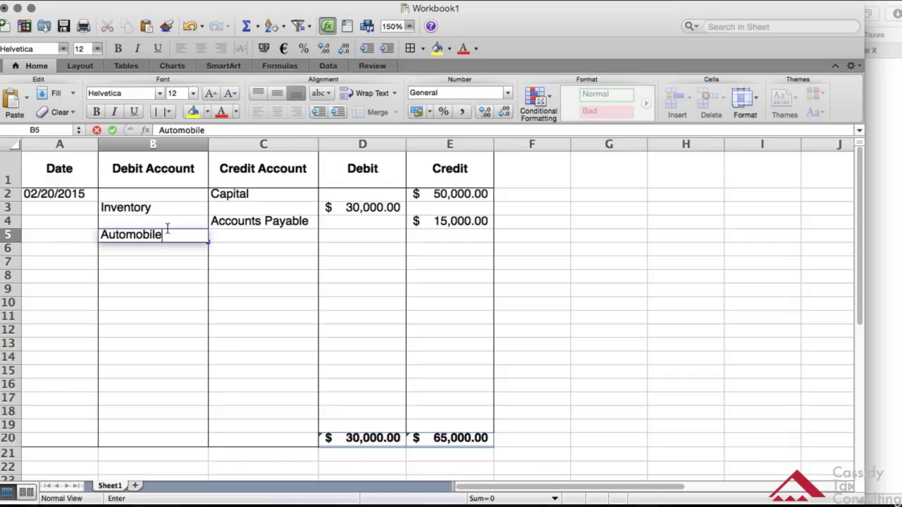
key(Tab)
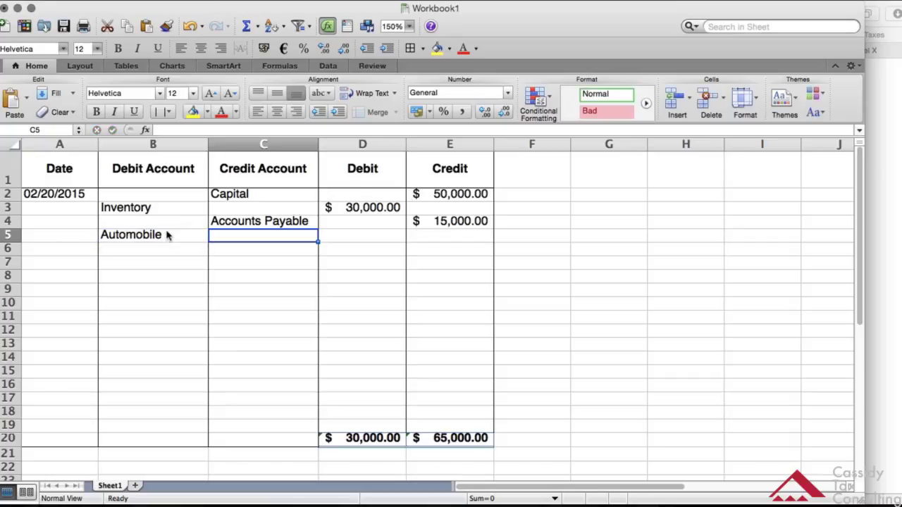
key(Tab)
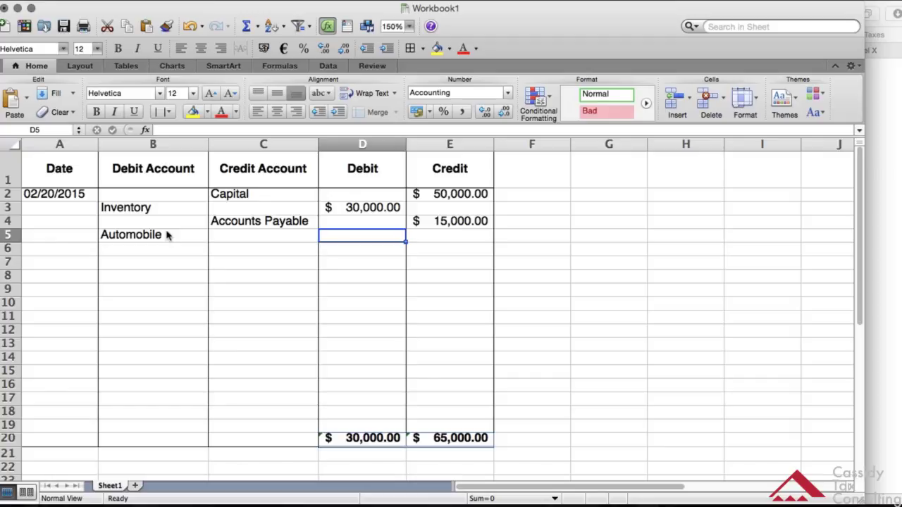
text(95000)
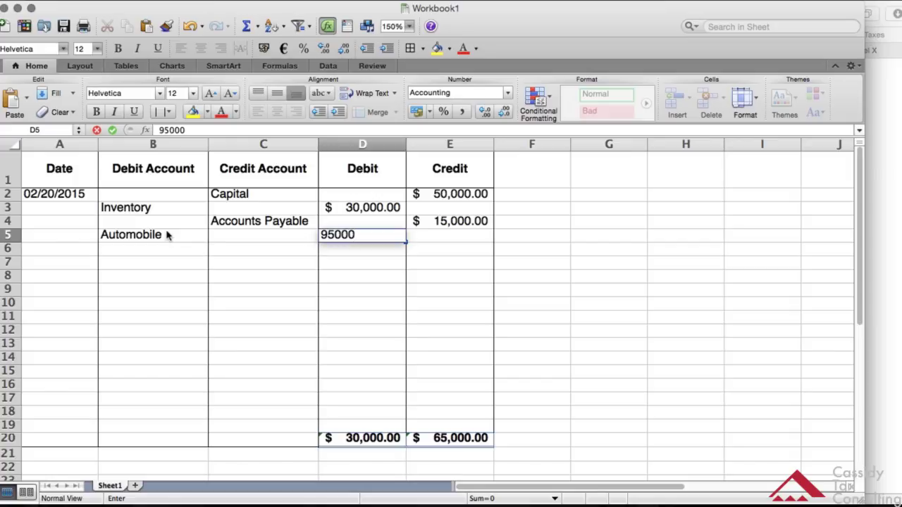
key(Tab)
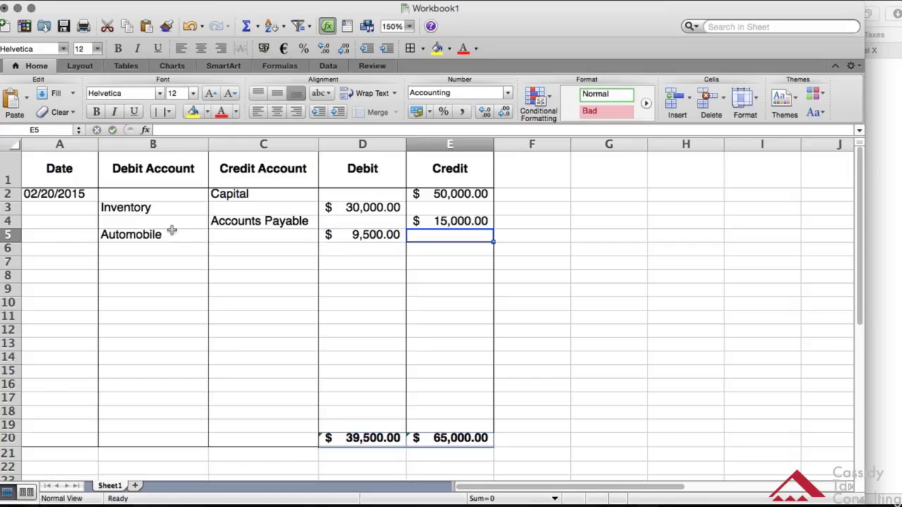
Enter Cash in B6 with a 5500 debit in D6.
click(164, 246)
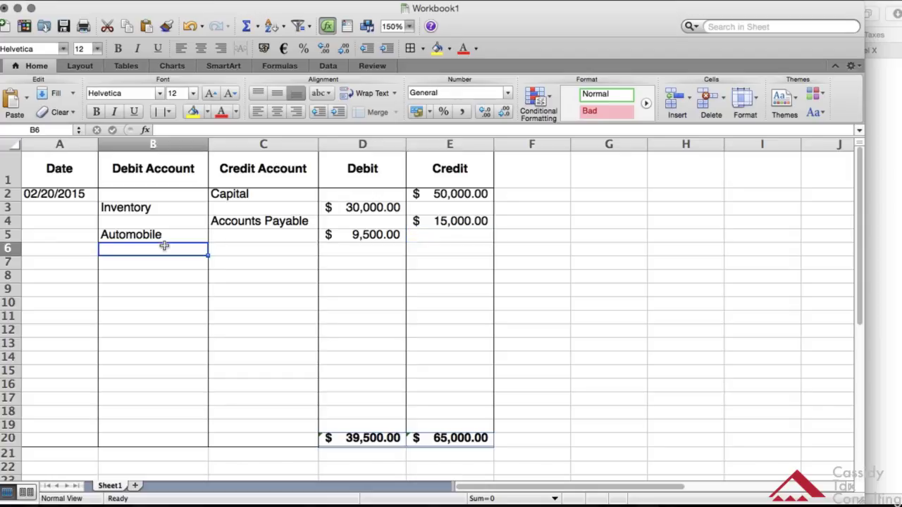
text(Ca)
key(BackSpace)
key(BackSpace)
text(Cash)
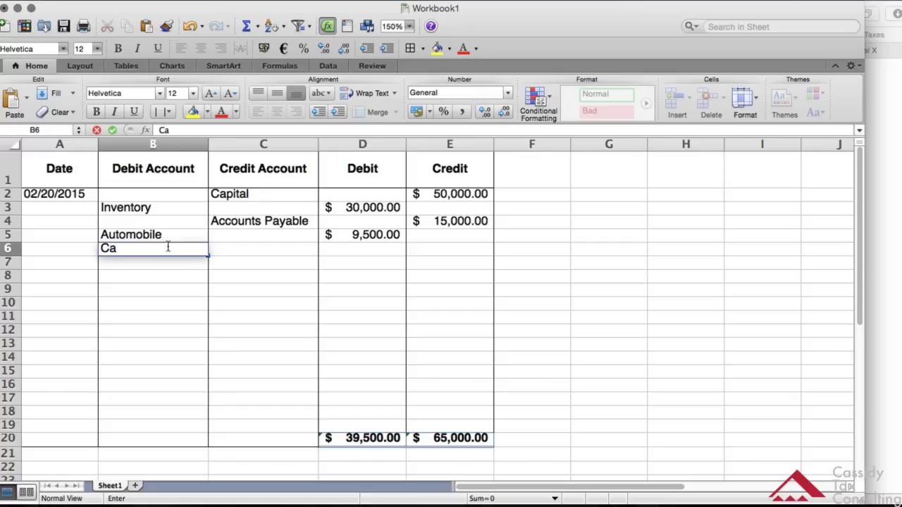
key(Tab)
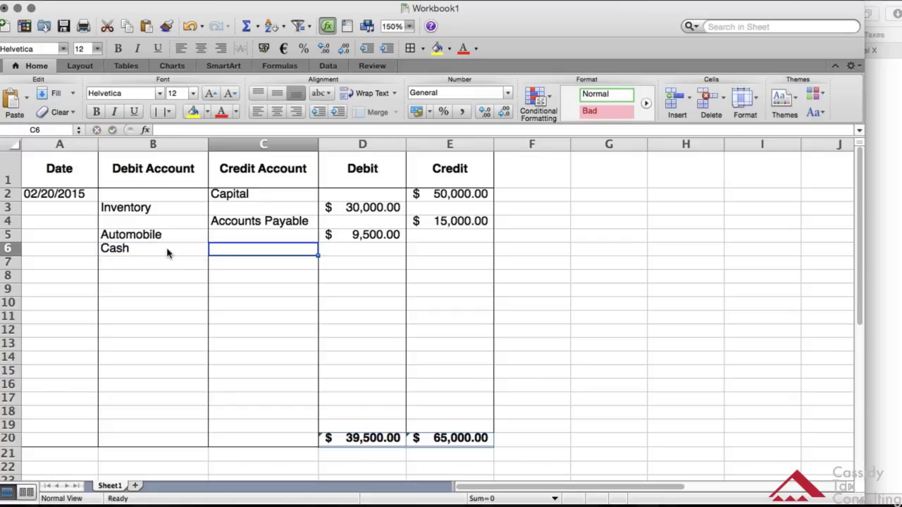
key(Tab)
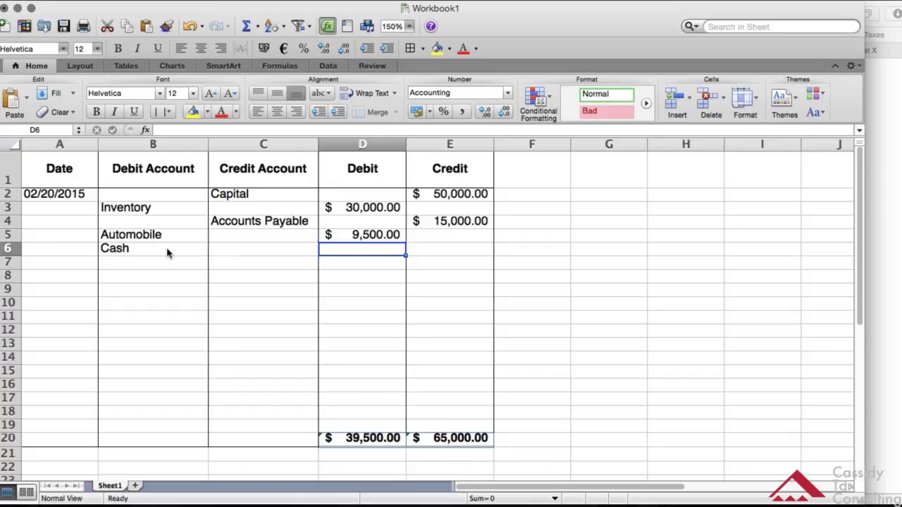
text(5500)
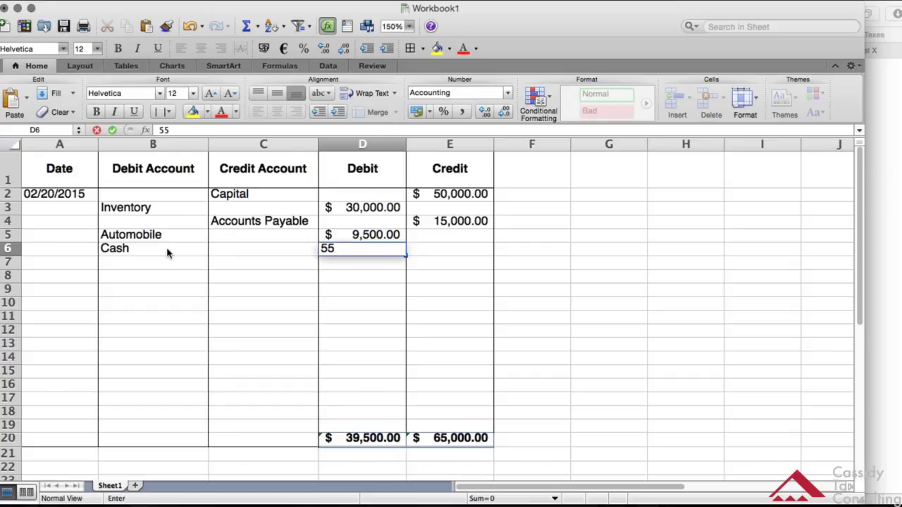
key(Tab)
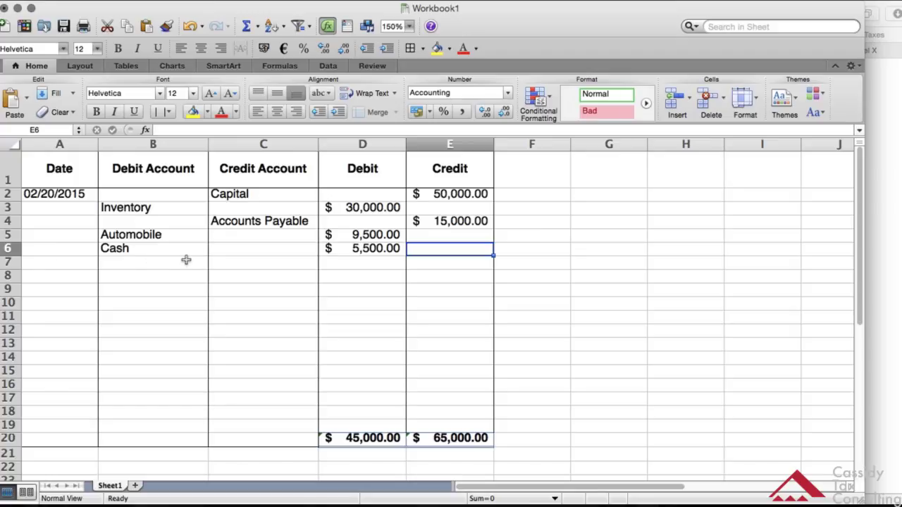
Enter Loans Payable in C7 with a 7000 credit in E7.
click(234, 257)
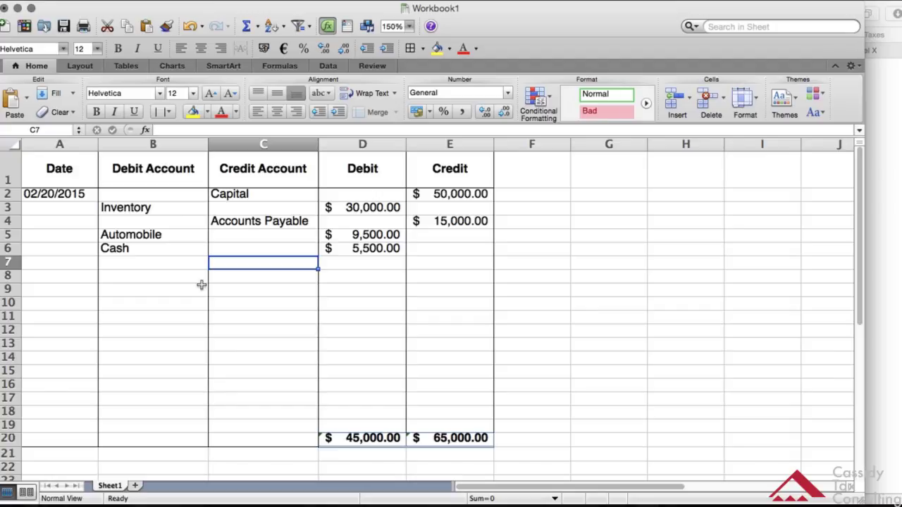
text(Loans)
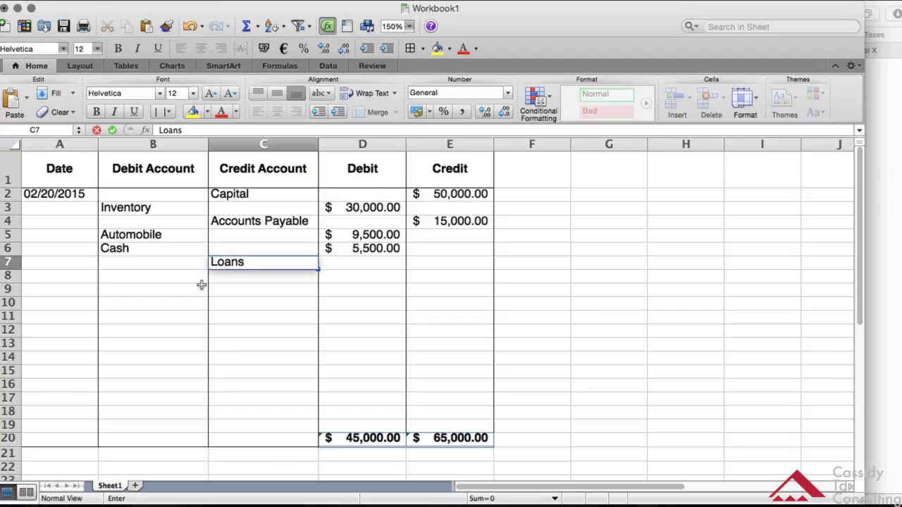
text( Payable)
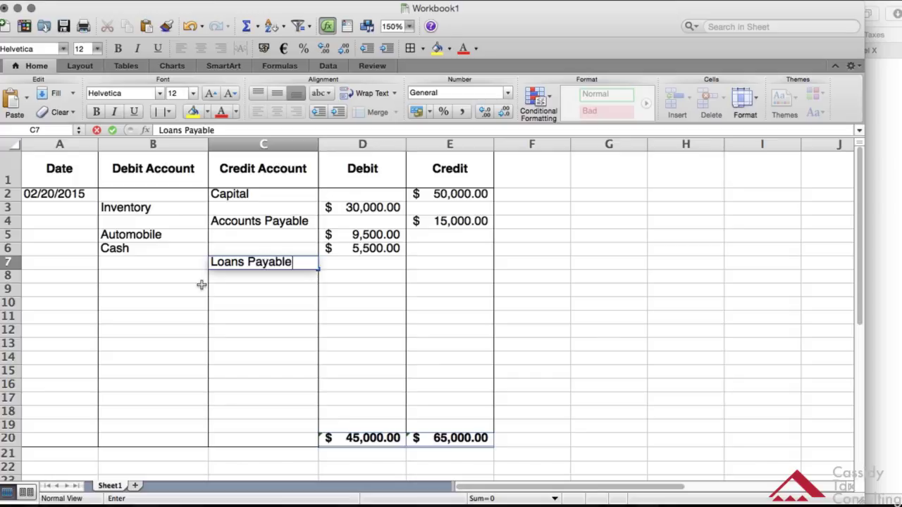
key(Tab)
key(Tab)
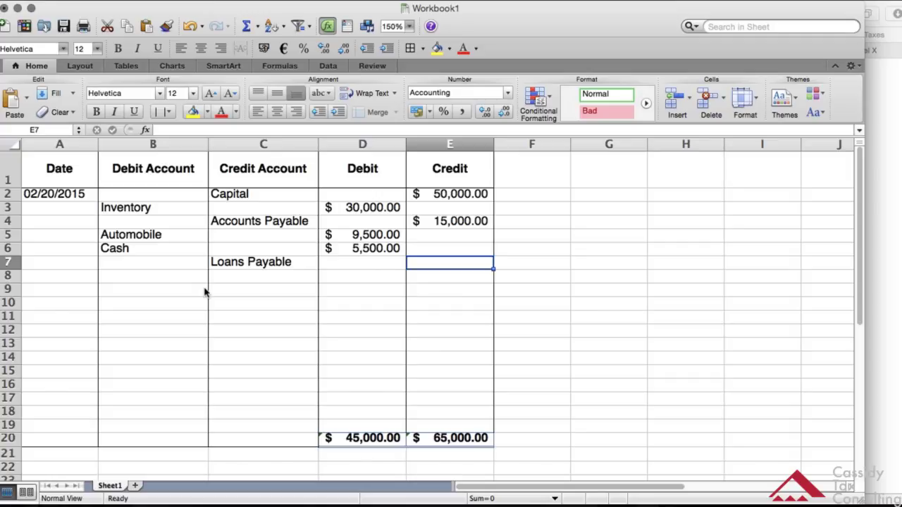
text(7000)
key(Tab)
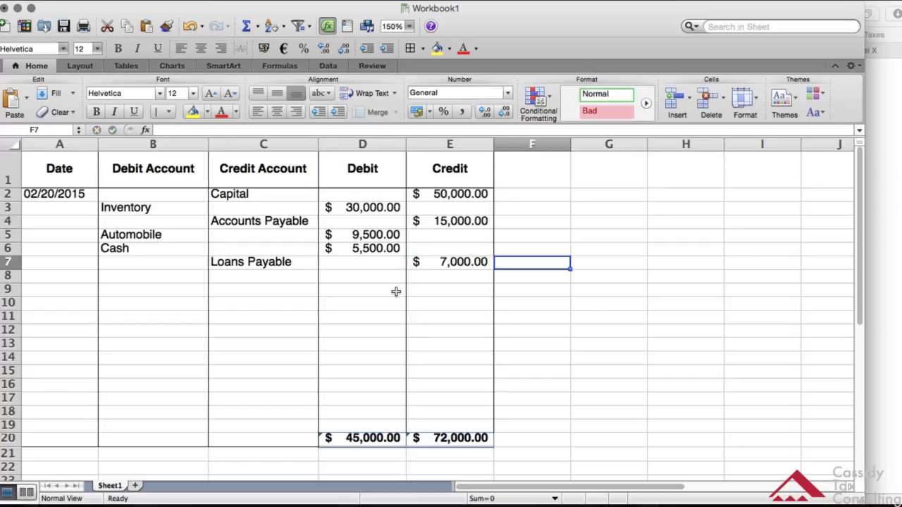
click(449, 207)
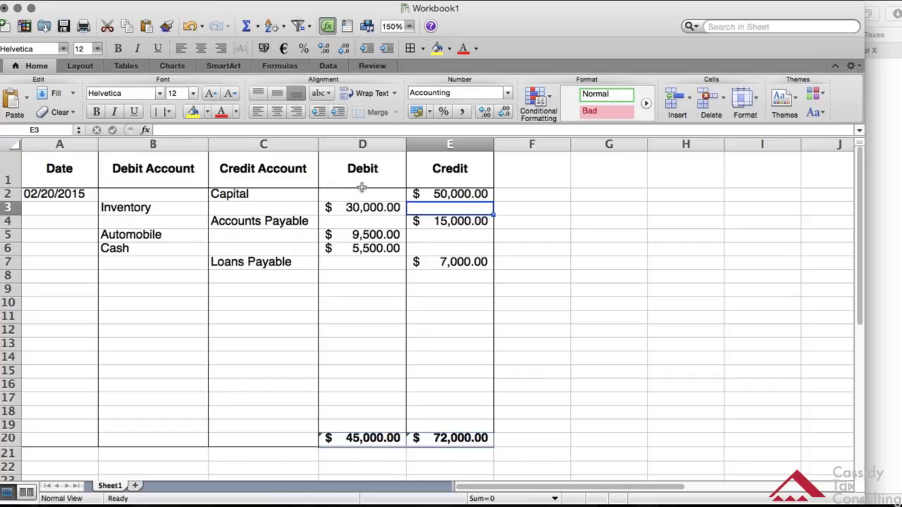
Select B2:B20 and browse the cell styles, undoing two accidental fill-downs.
click(162, 189)
drag(162, 189, 156, 427)
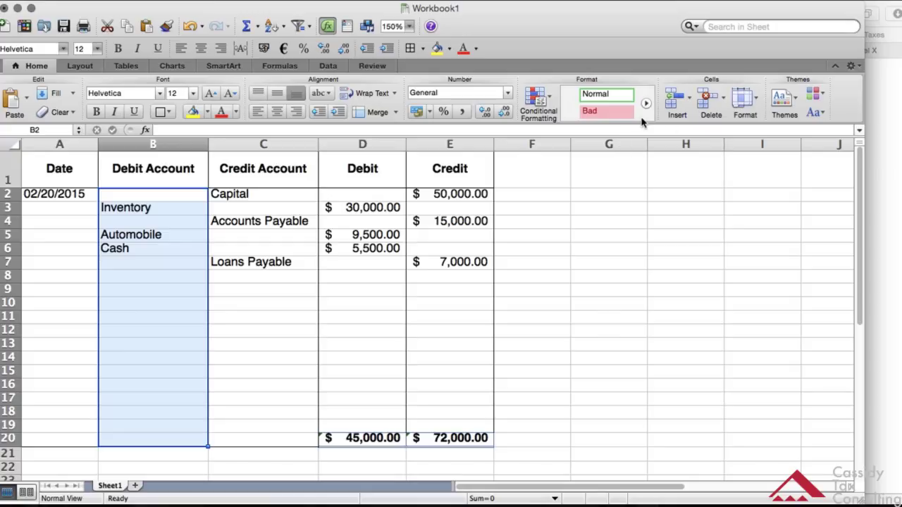
click(608, 125)
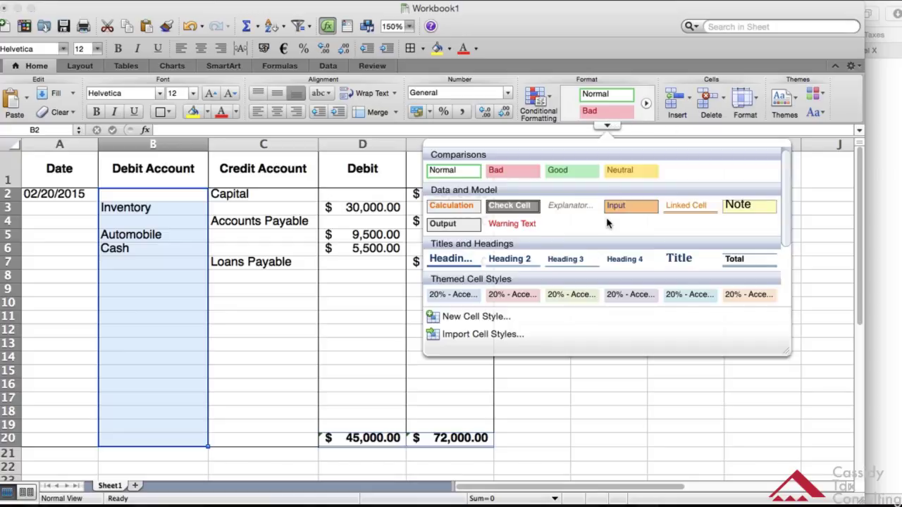
scroll(608, 222, down, 5)
scroll(608, 223, up, 5)
click(63, 92)
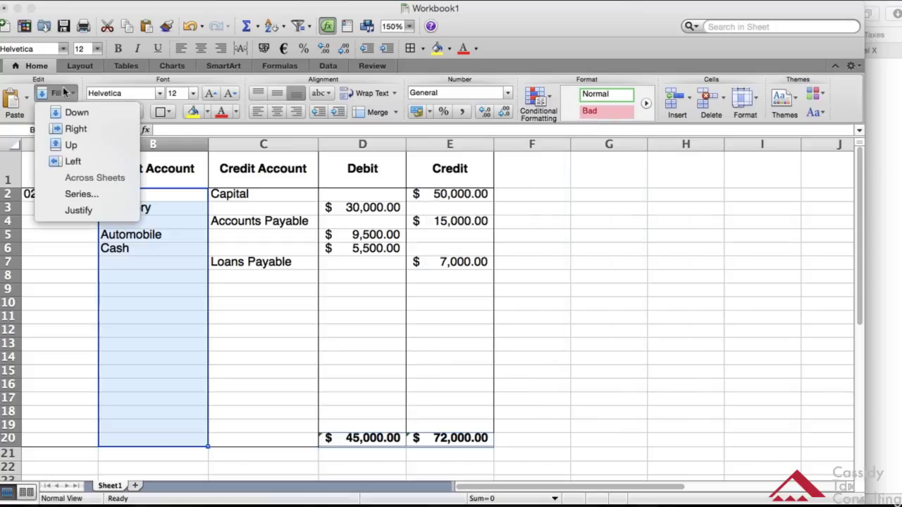
click(67, 112)
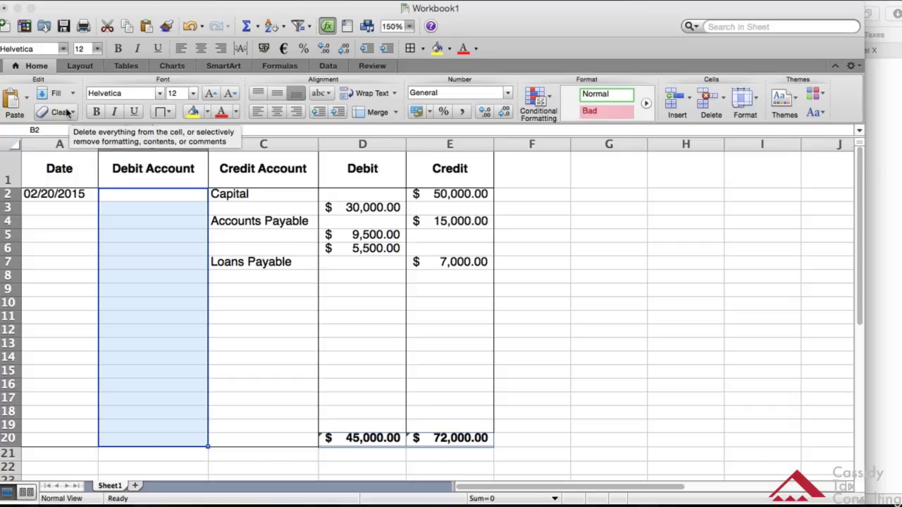
key(super+z)
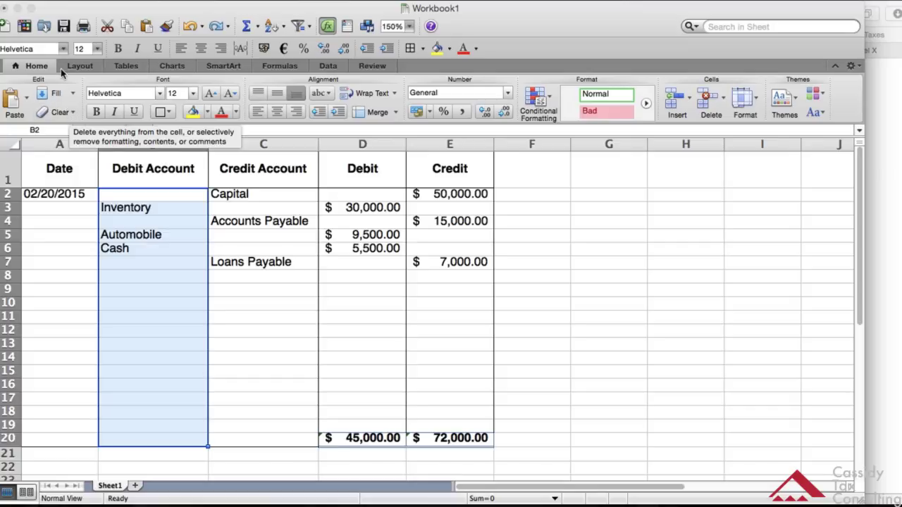
click(69, 92)
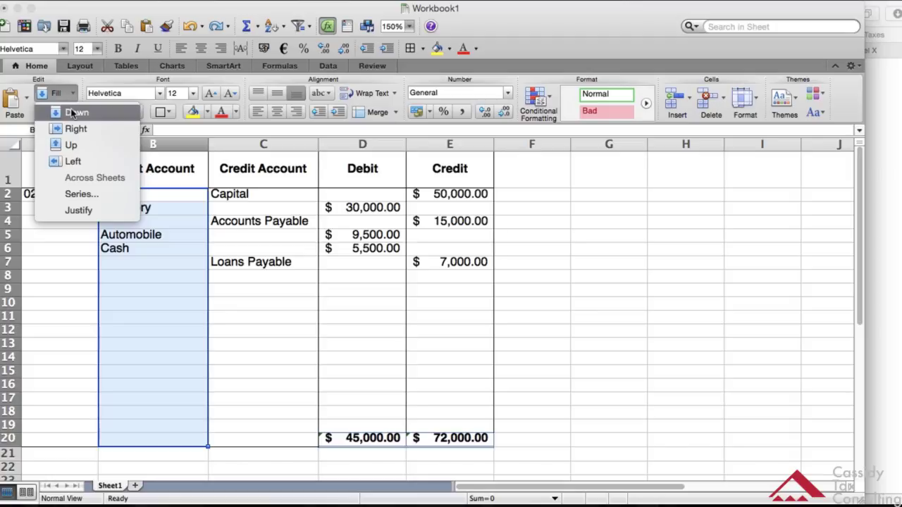
click(75, 115)
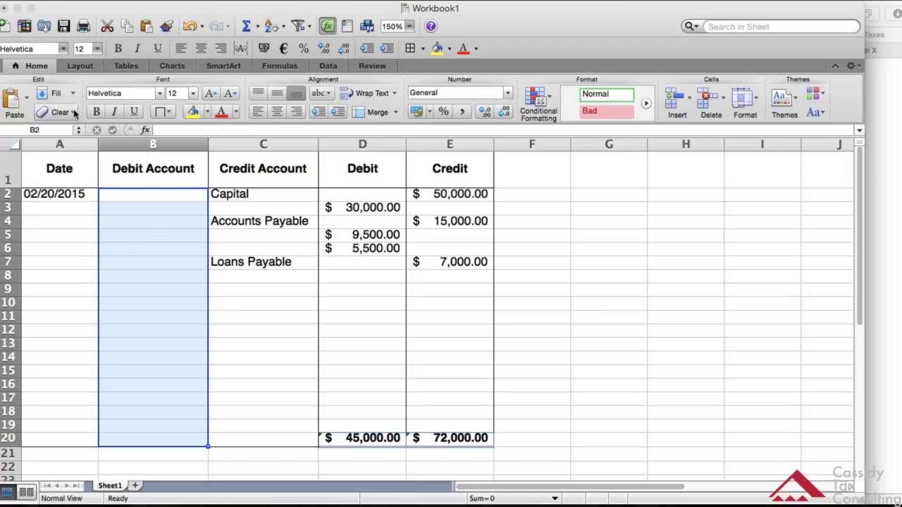
key(super+z)
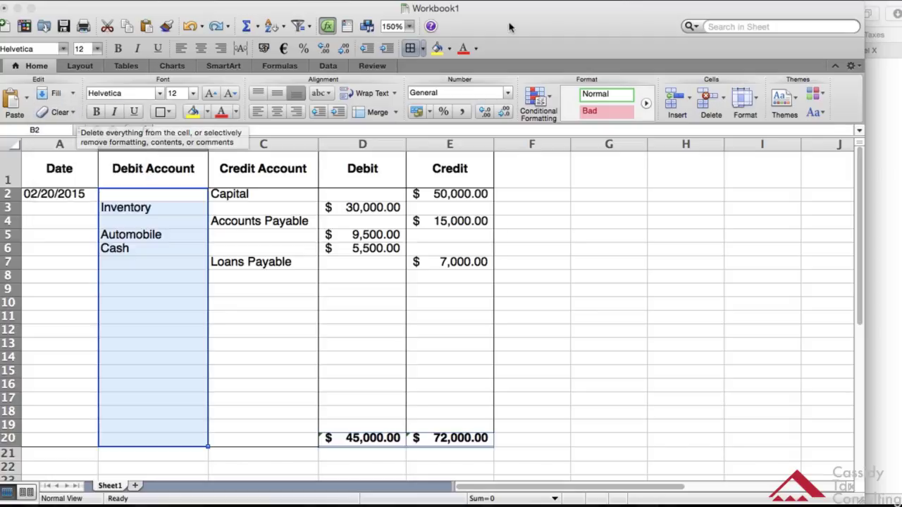
Apply the 20% - Accent1 cell style to Debit Account cells B2:B20.
click(608, 125)
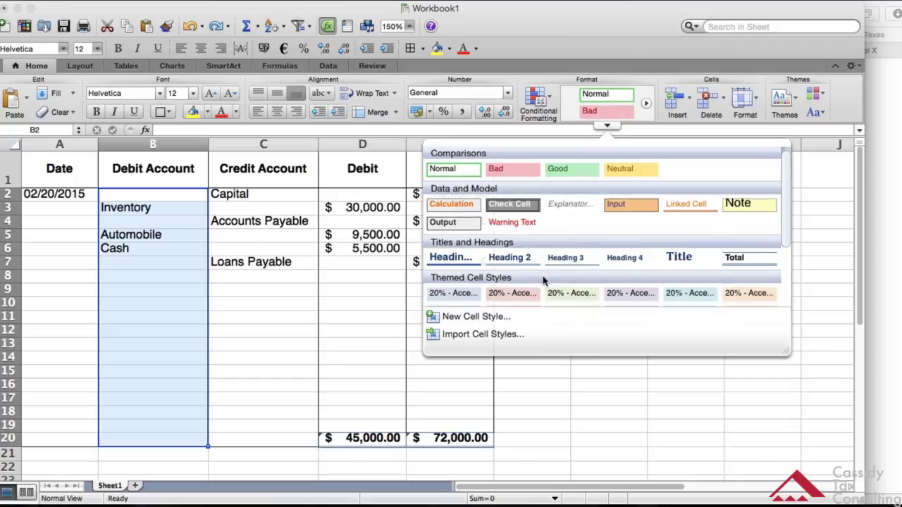
scroll(543, 281, down, 3)
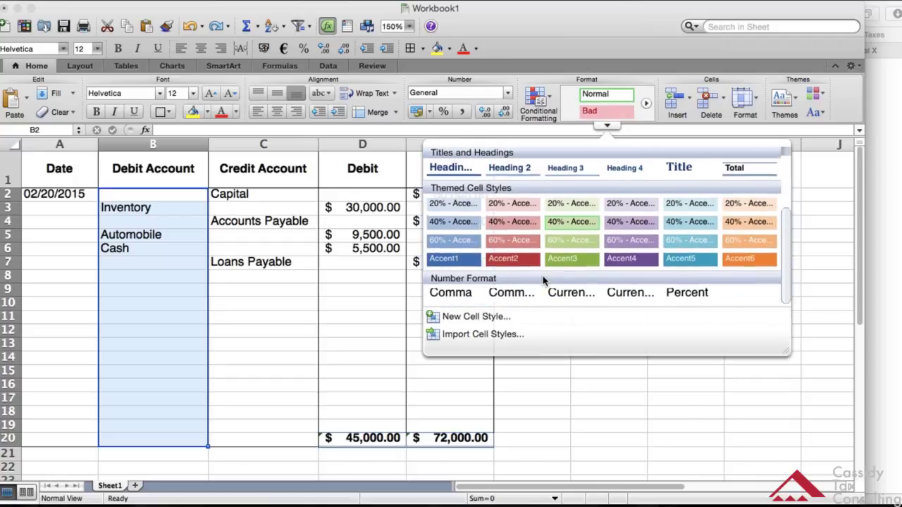
scroll(571, 254, up, 1)
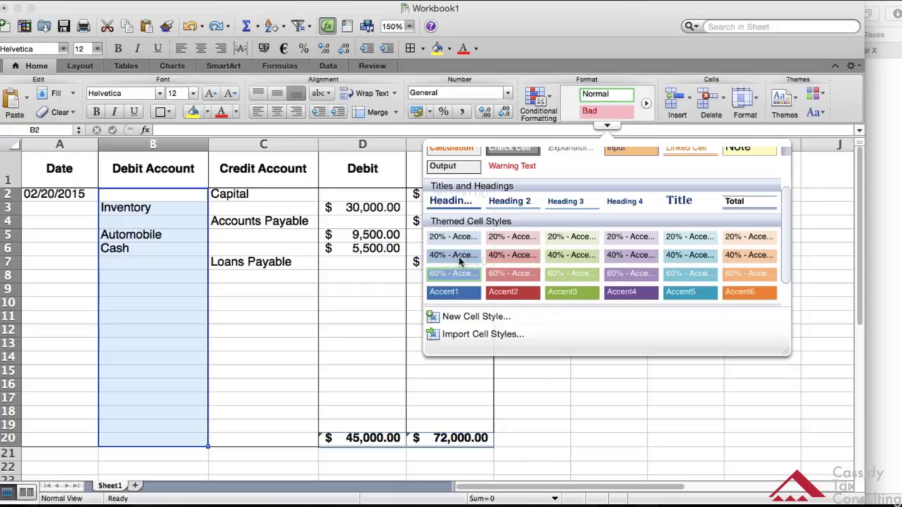
click(456, 238)
click(376, 288)
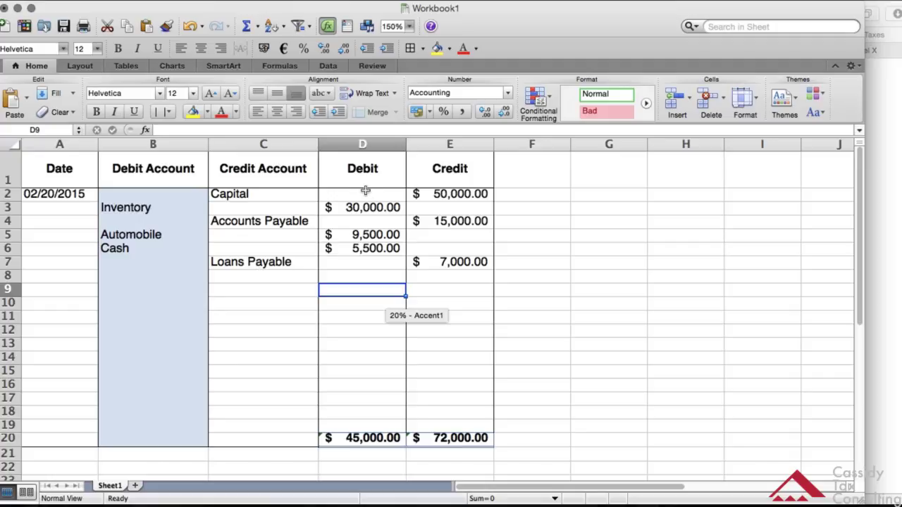
Apply the 20% - Accent1 cell style to Debit cells D2:D20.
drag(366, 190, 358, 418)
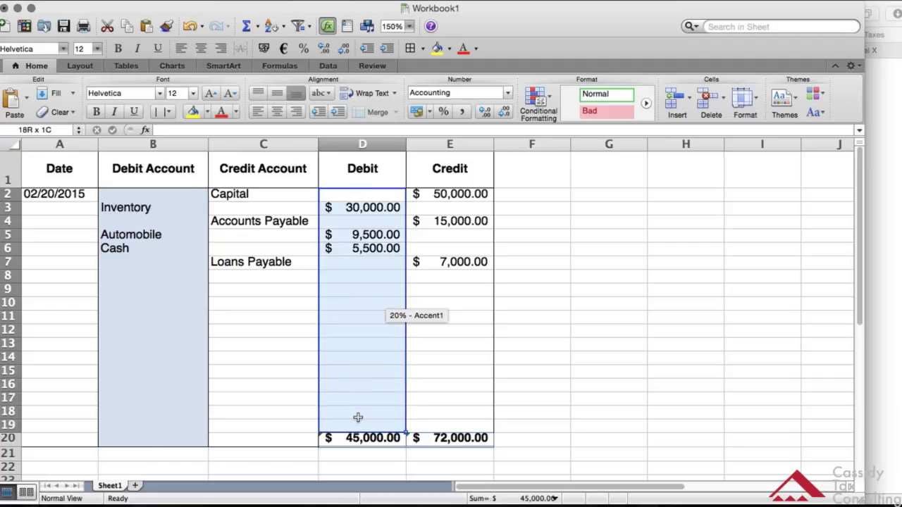
drag(358, 424, 357, 434)
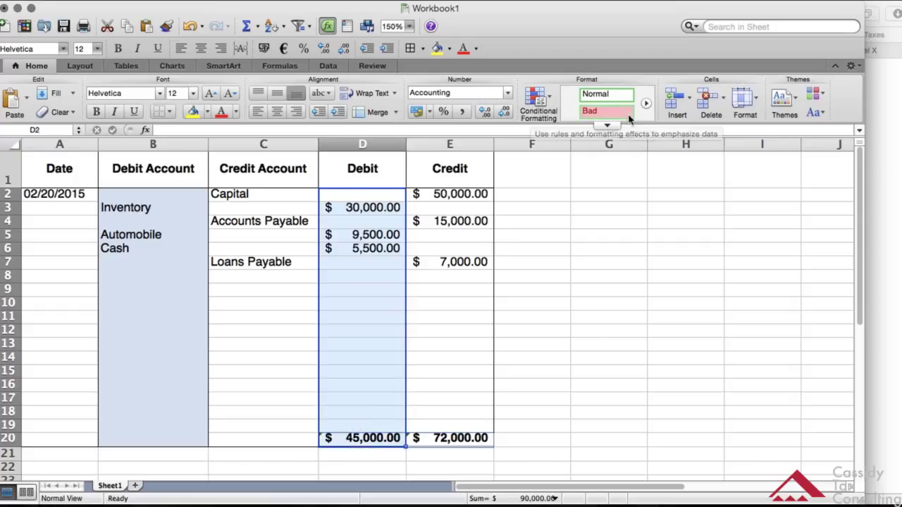
click(607, 125)
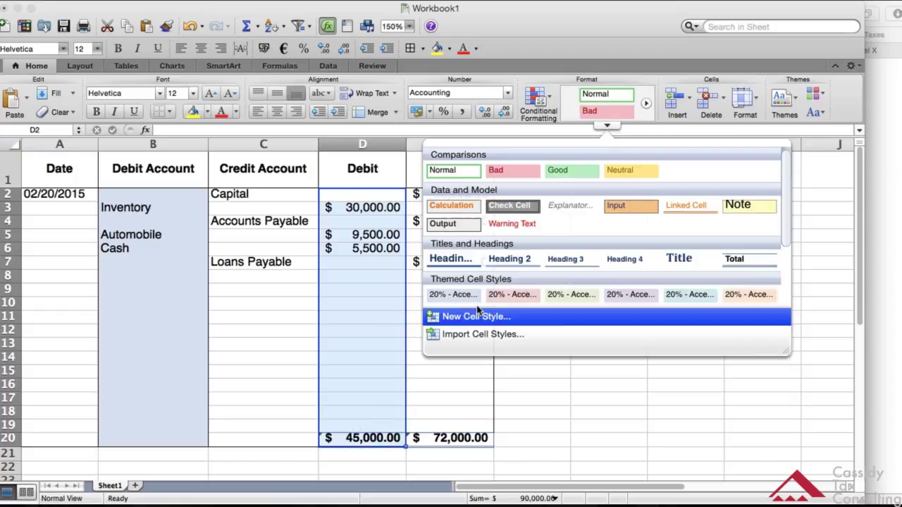
click(454, 293)
click(435, 311)
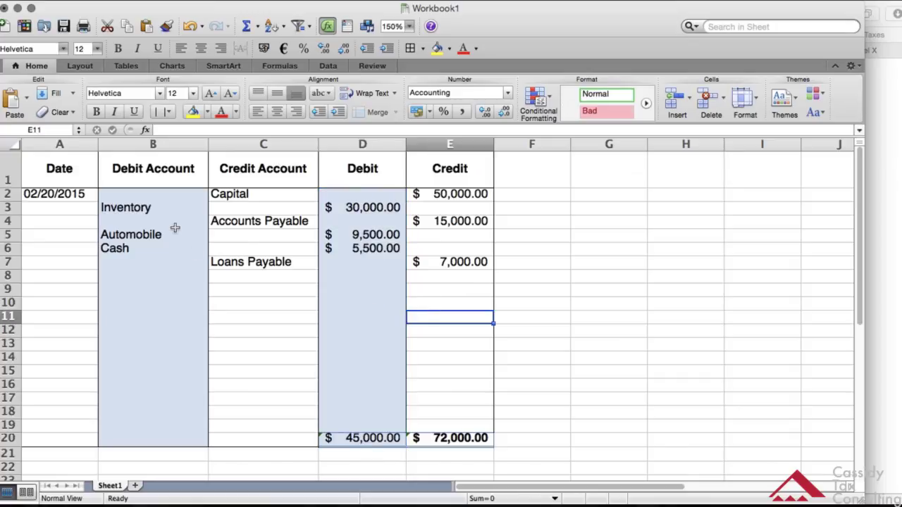
Add inside horizontal borders to B2:B20 in the Format Cells Border settings.
drag(162, 193, 171, 437)
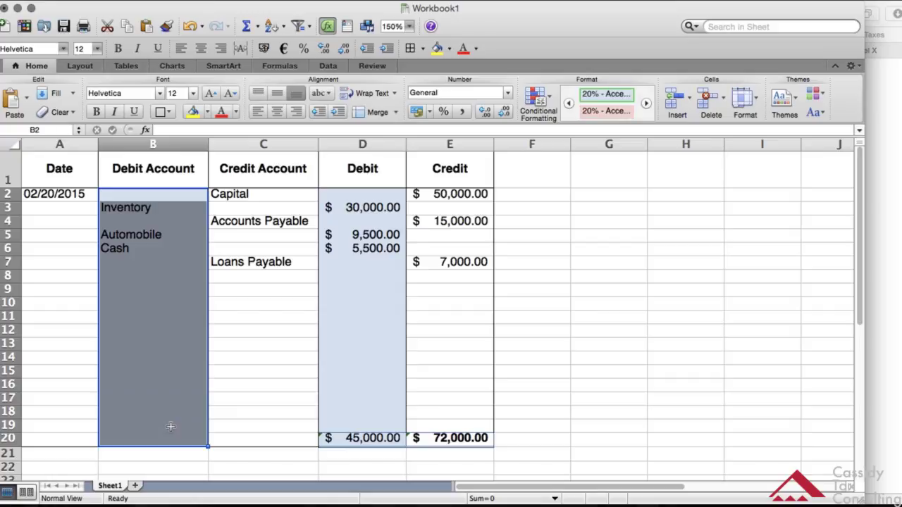
click(169, 114)
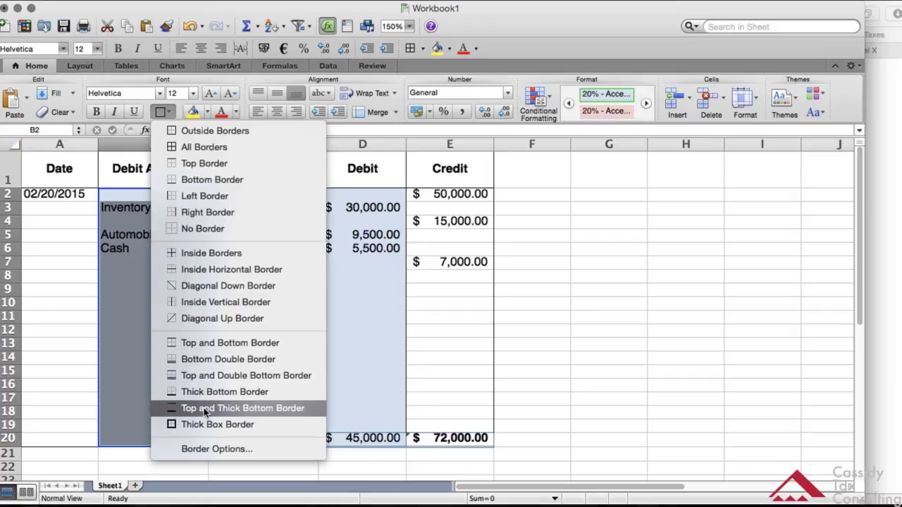
click(212, 449)
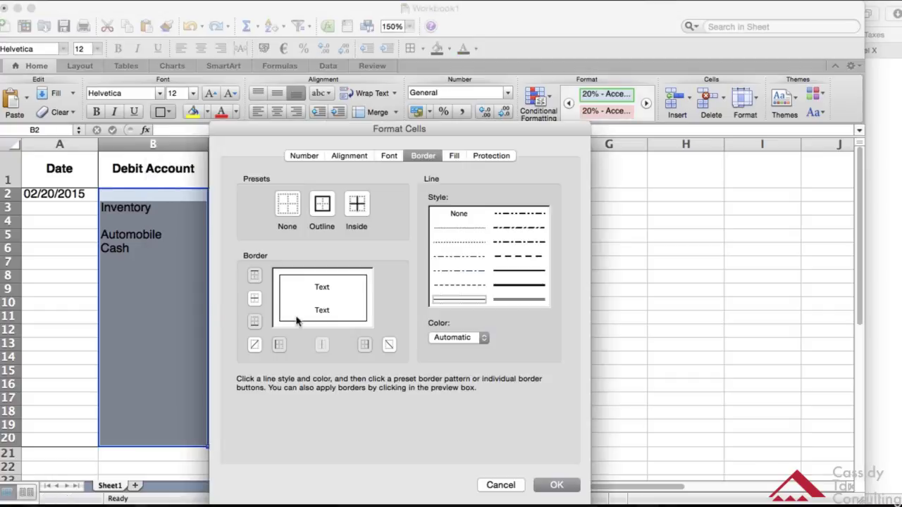
click(254, 299)
click(255, 300)
click(255, 300)
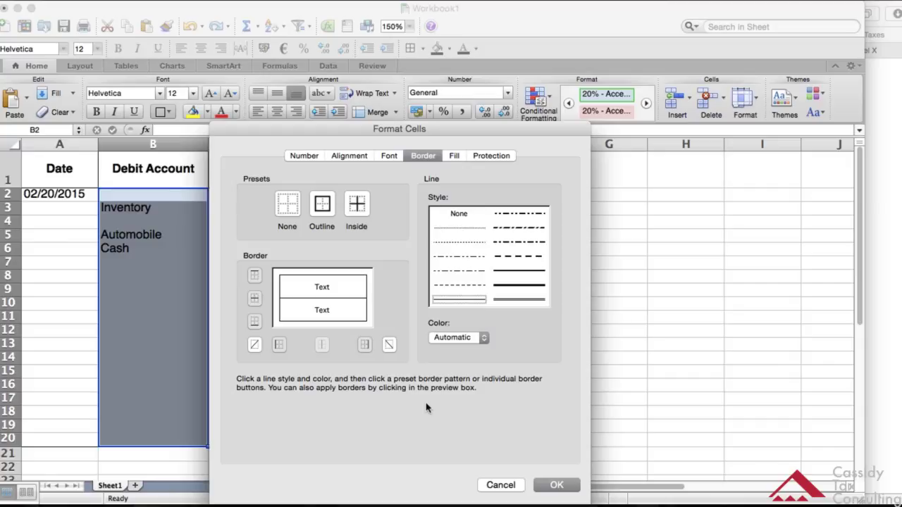
click(542, 480)
click(290, 314)
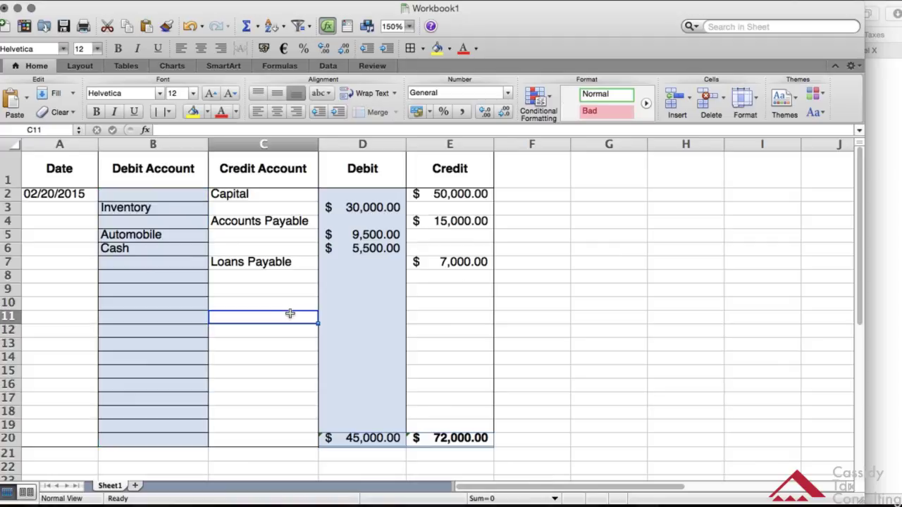
Apply Inside Horizontal borders to the Debit cells D2:D19.
drag(357, 186, 352, 420)
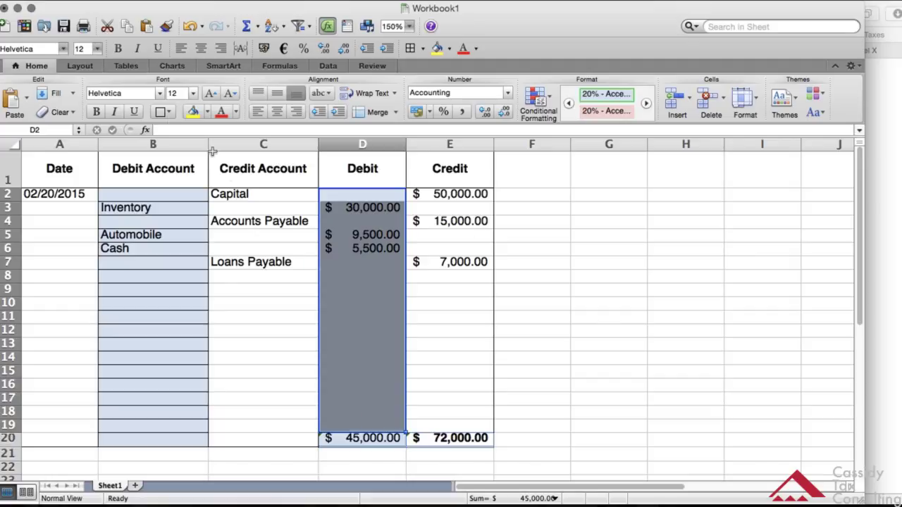
click(168, 112)
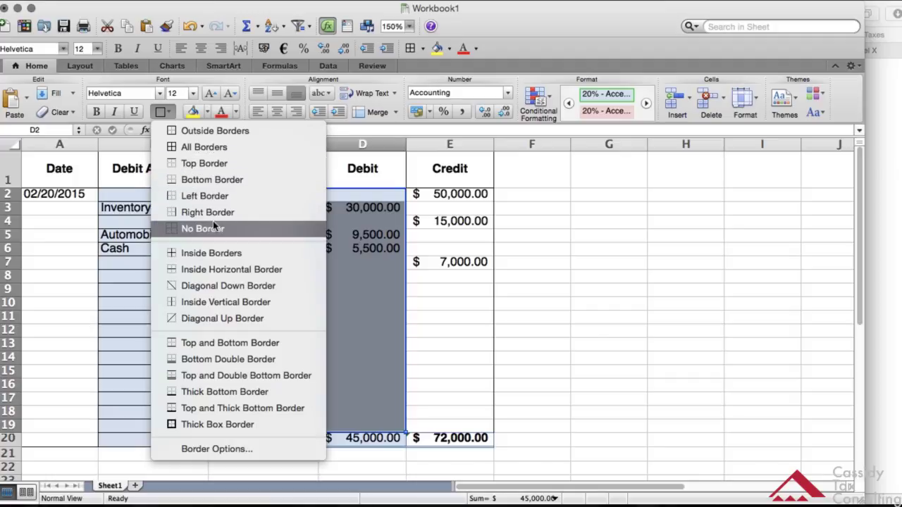
click(208, 268)
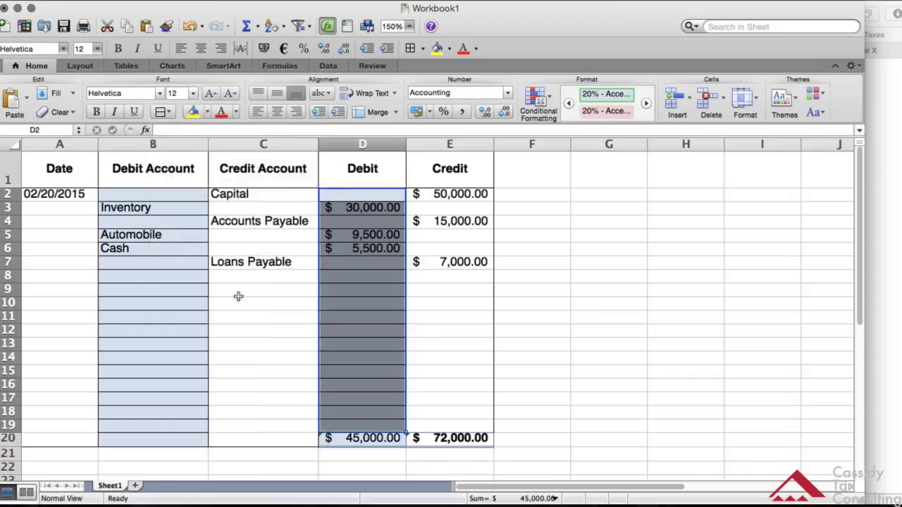
click(239, 301)
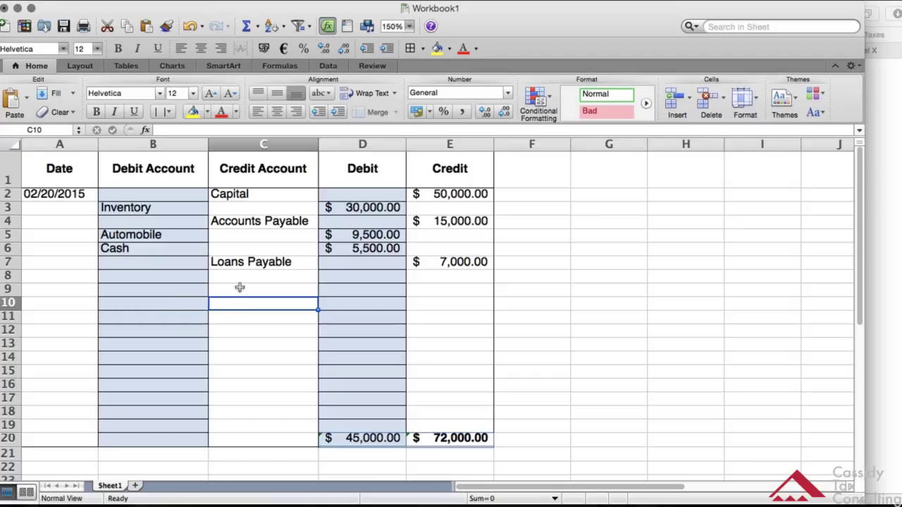
Apply Inside Horizontal borders to the Date, Credit Account and Credit columns (A2:A20, C2:C20, E2:E20).
click(74, 188)
drag(73, 187, 60, 426)
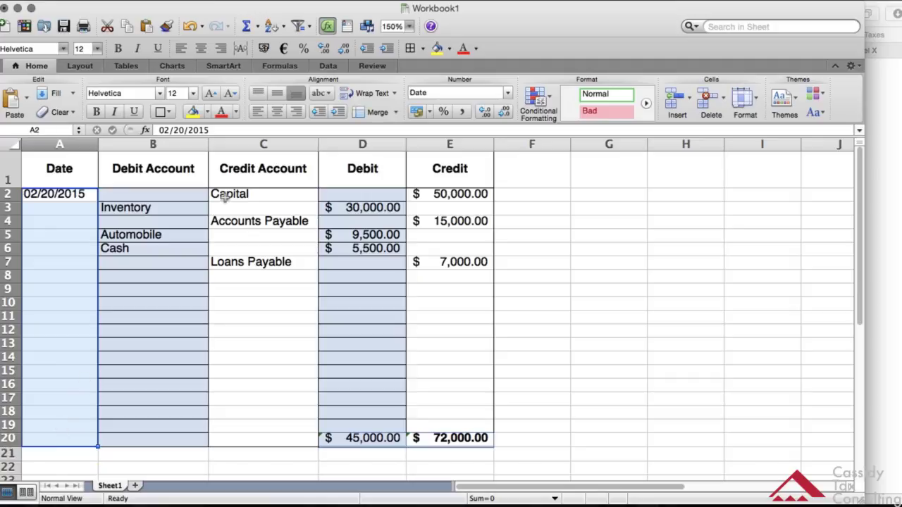
click(164, 112)
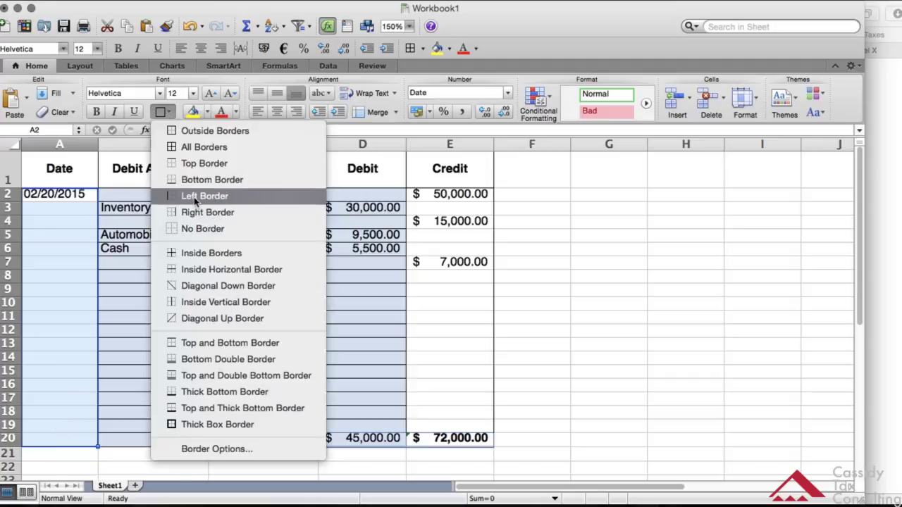
click(192, 267)
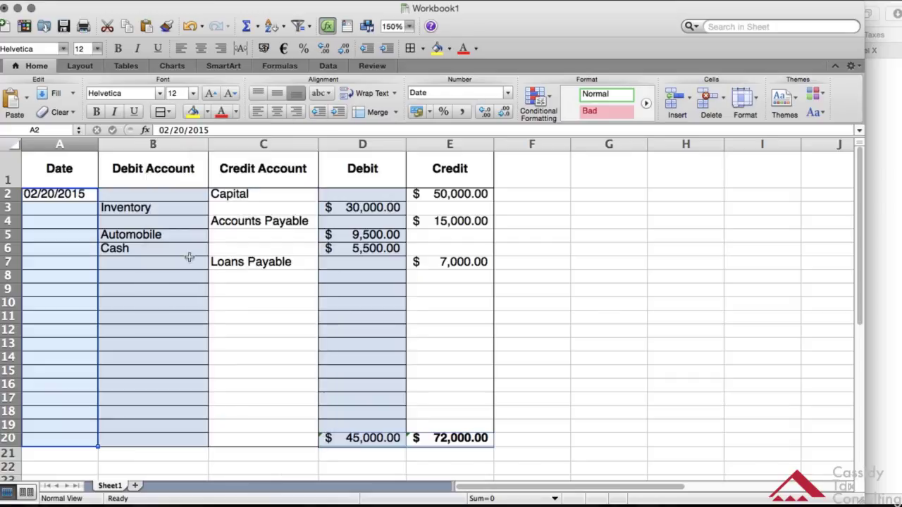
drag(252, 194, 246, 433)
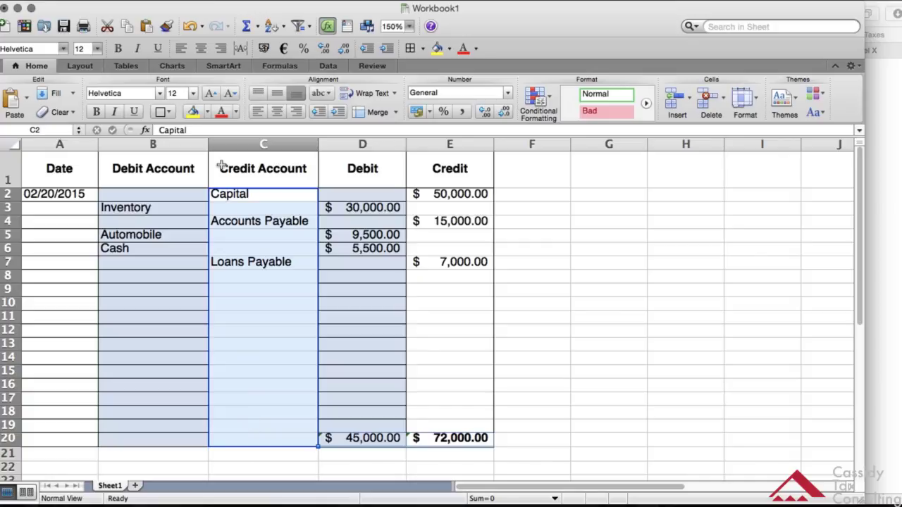
click(167, 113)
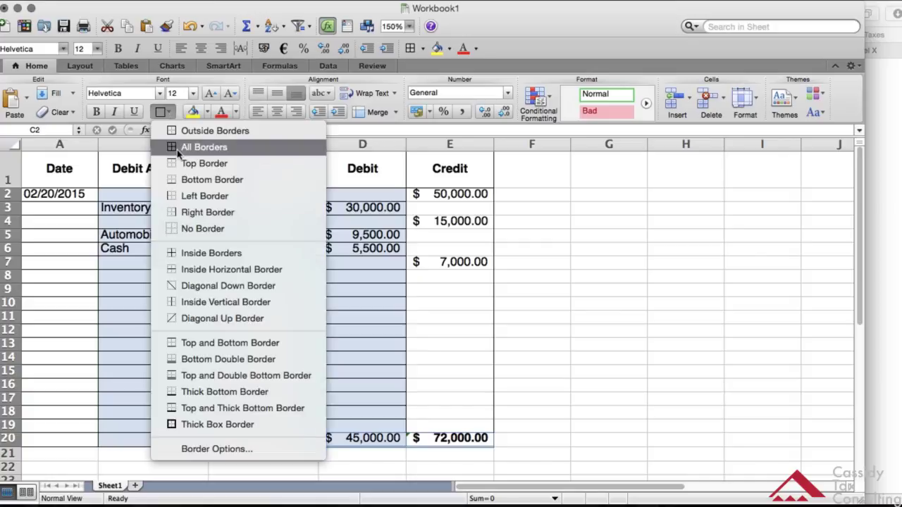
click(189, 268)
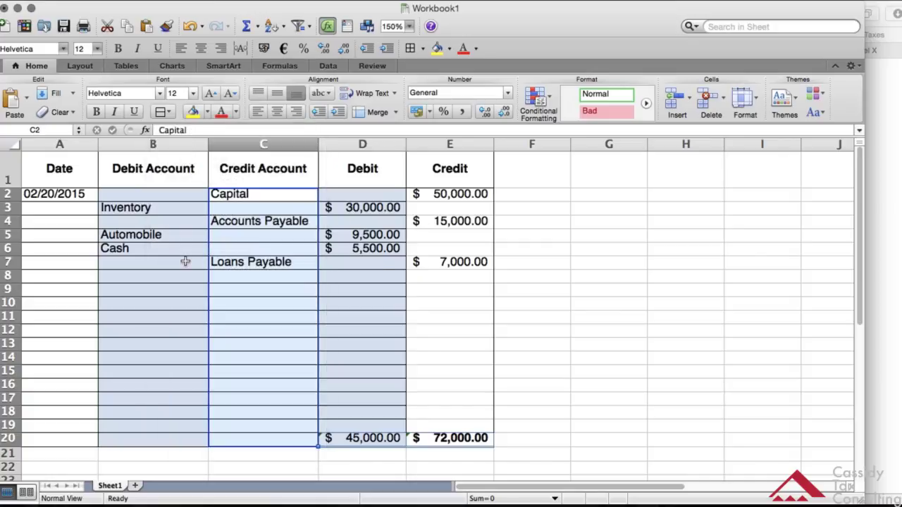
drag(446, 189, 430, 417)
click(167, 111)
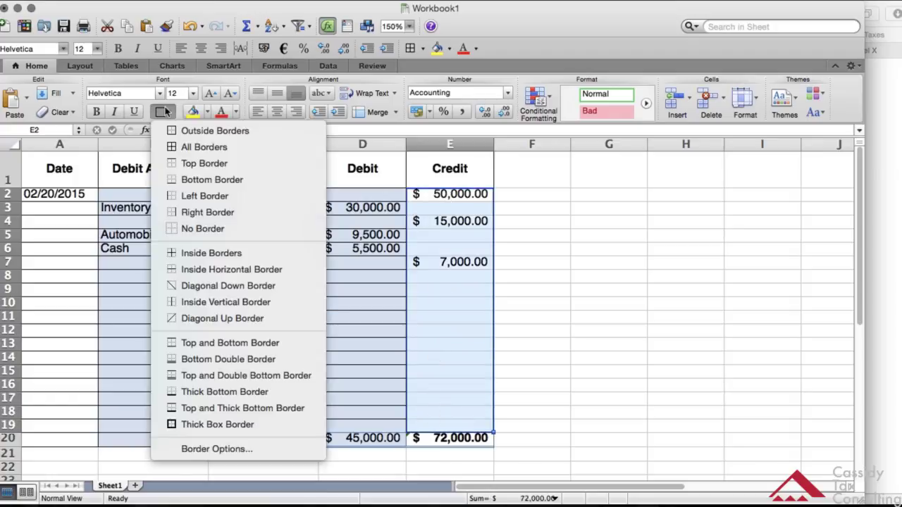
click(200, 253)
click(396, 303)
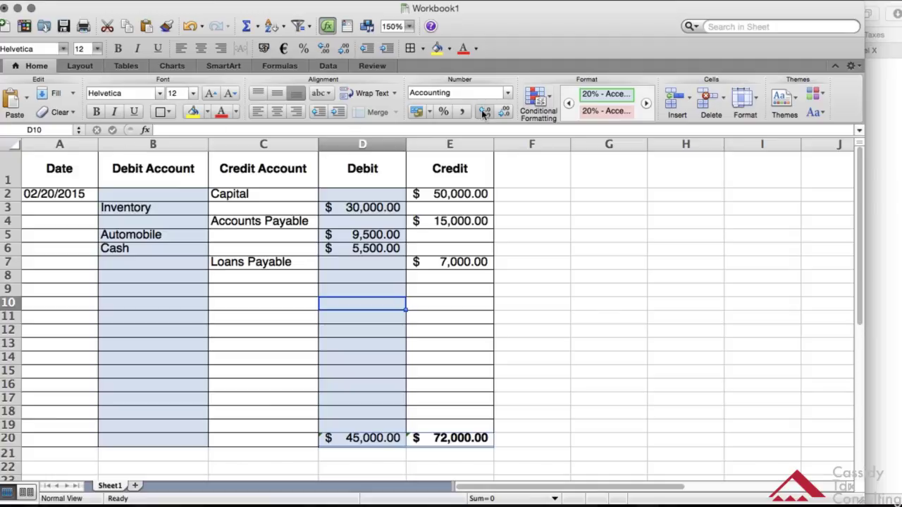
Hide the row and column headings and the gridlines to preview the journal.
click(76, 66)
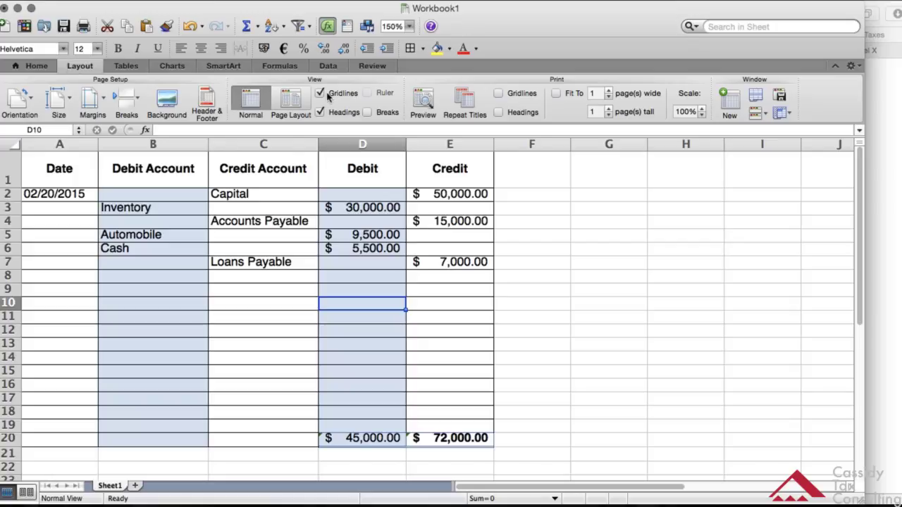
click(320, 112)
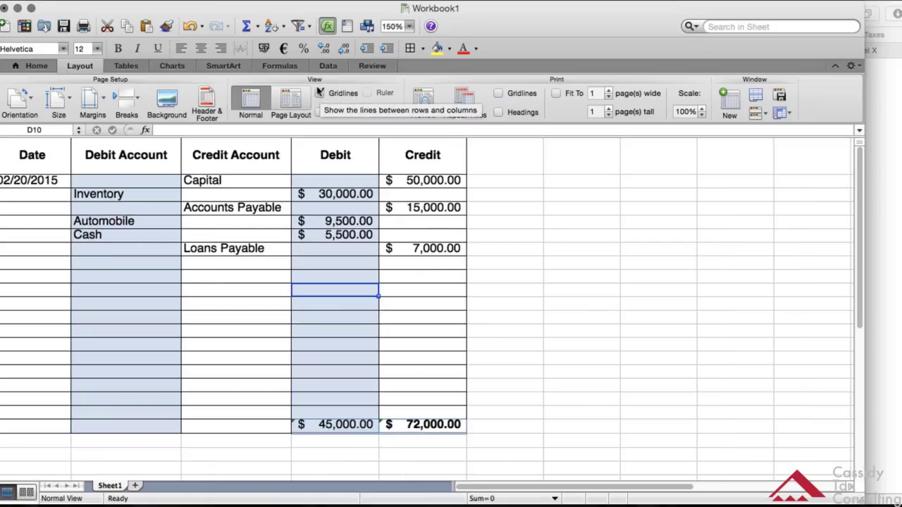
click(320, 93)
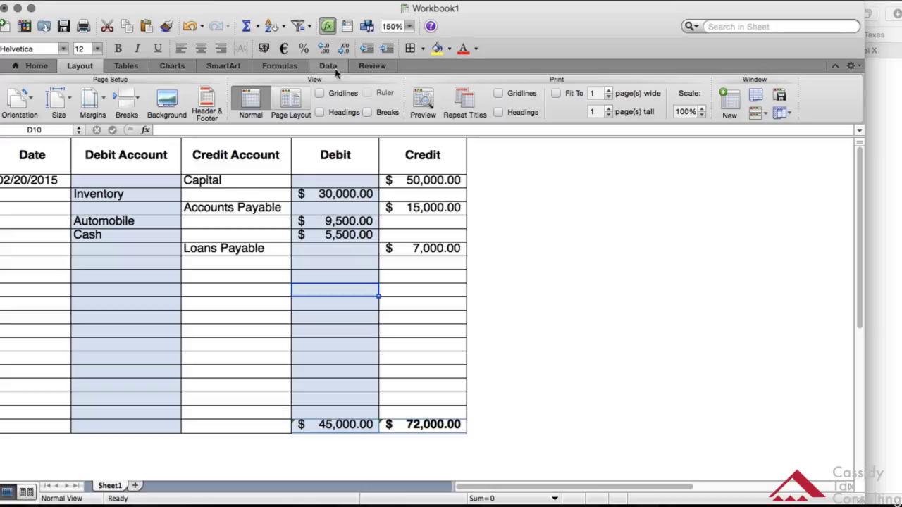
Show gridlines and headings again, and toggle page breaks on then off.
click(320, 93)
click(316, 113)
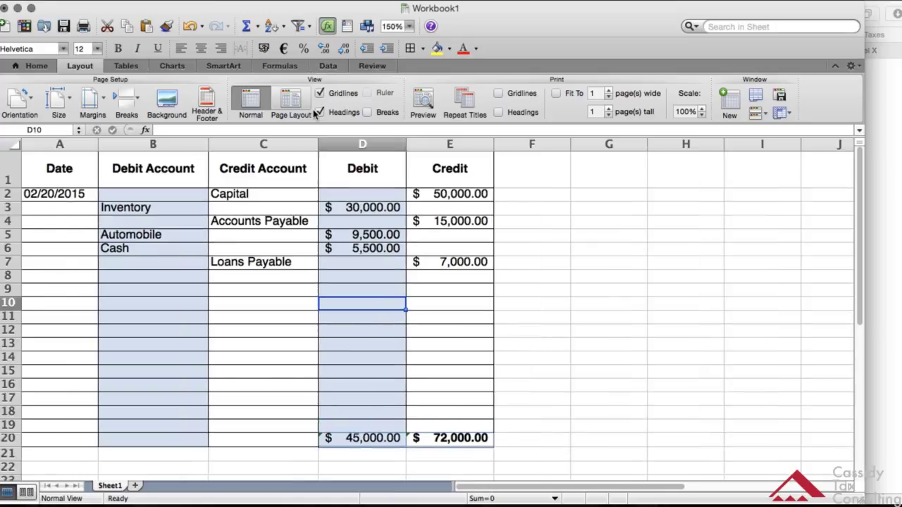
click(365, 113)
click(362, 110)
Insert a blank column before Date and a blank row above the headers, shifting the journal to B2:F21.
right_click(41, 140)
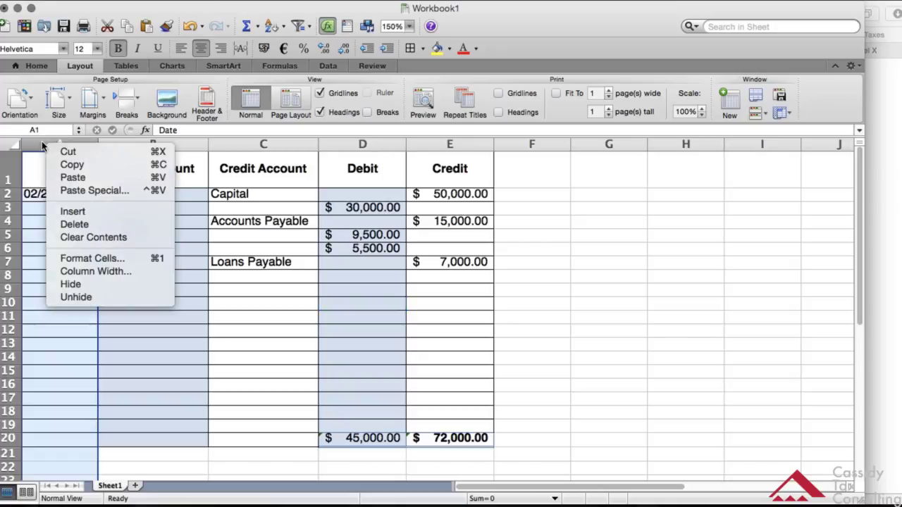
click(64, 211)
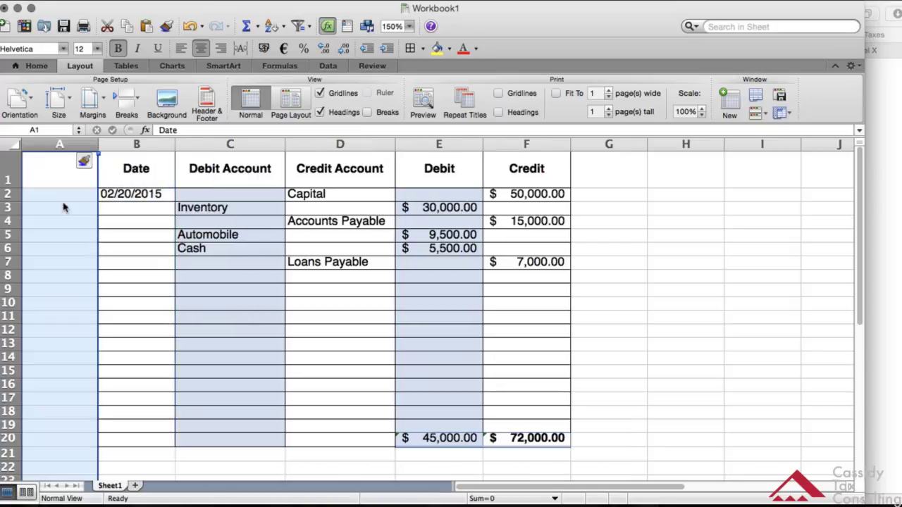
right_click(7, 171)
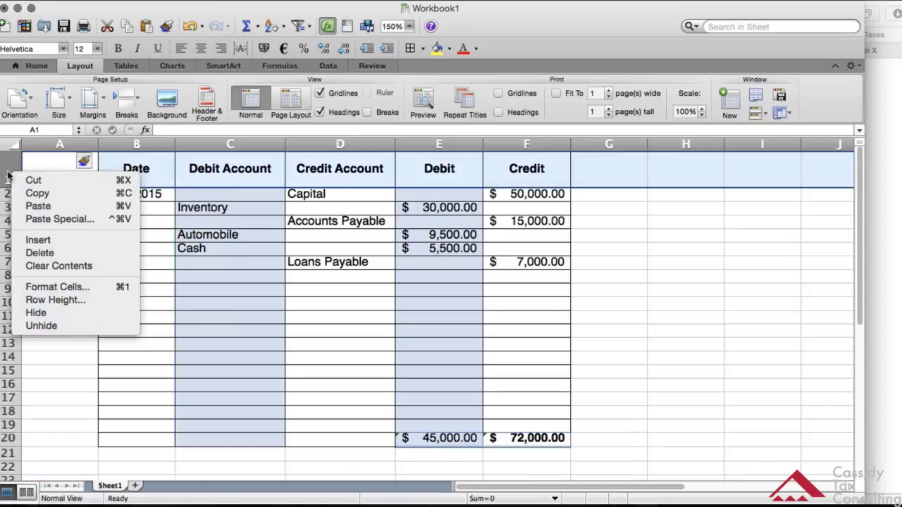
click(37, 240)
click(62, 191)
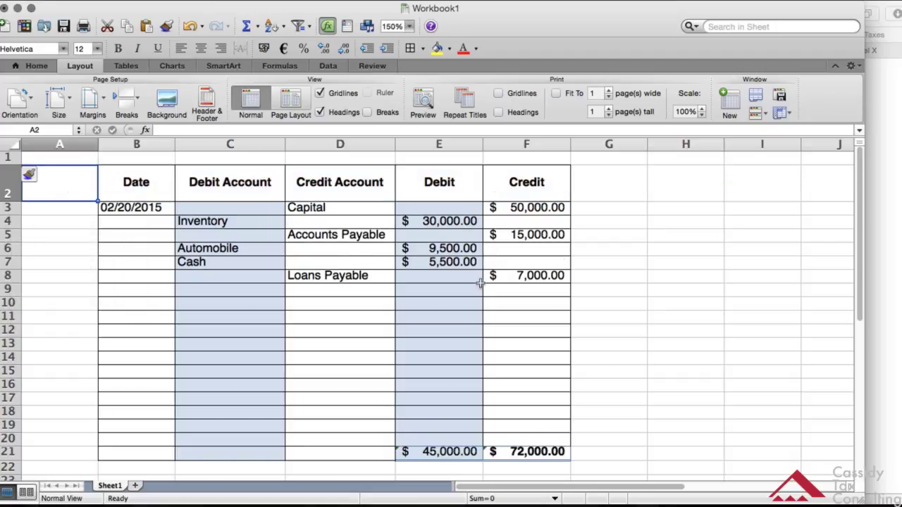
click(625, 274)
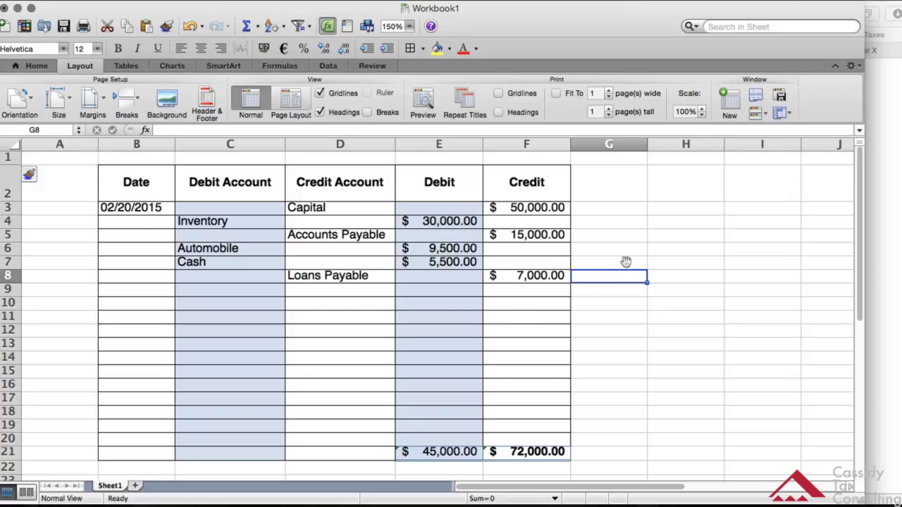
Uncheck Headings and Gridlines so the ruled journal stands on a clean sheet.
click(320, 114)
click(319, 93)
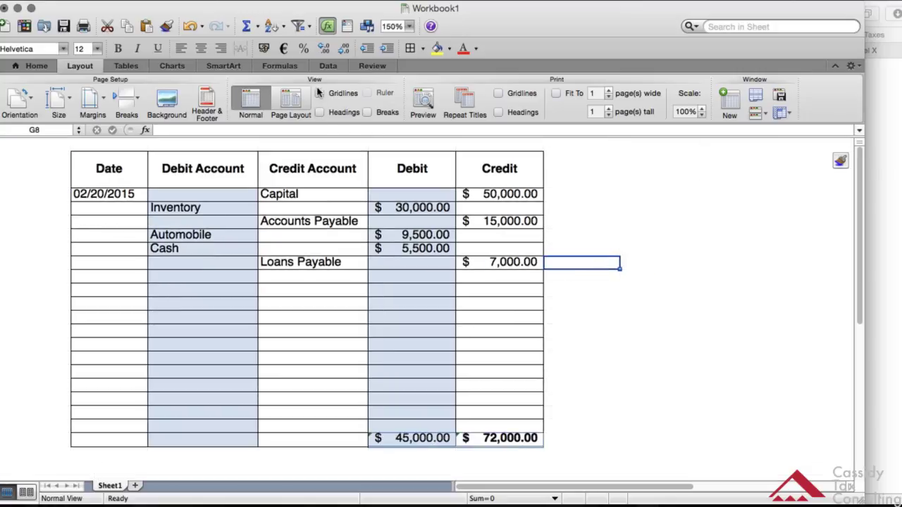
click(652, 192)
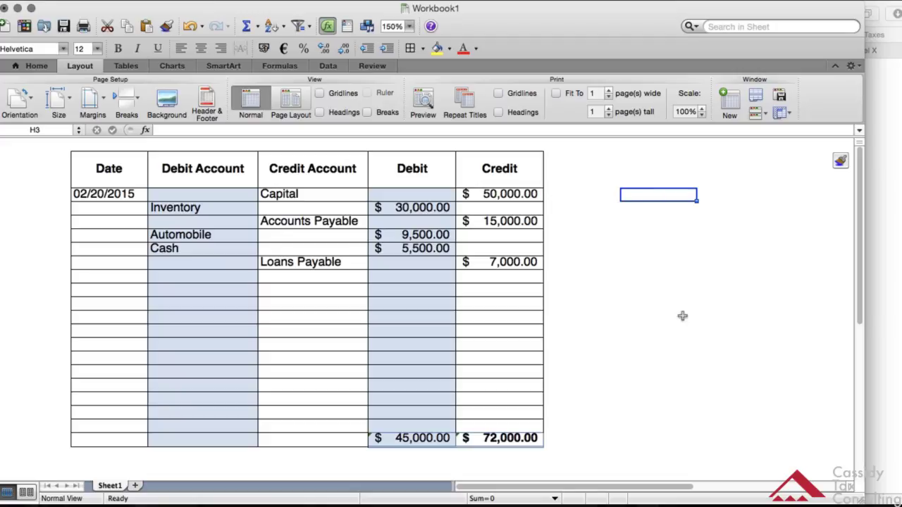